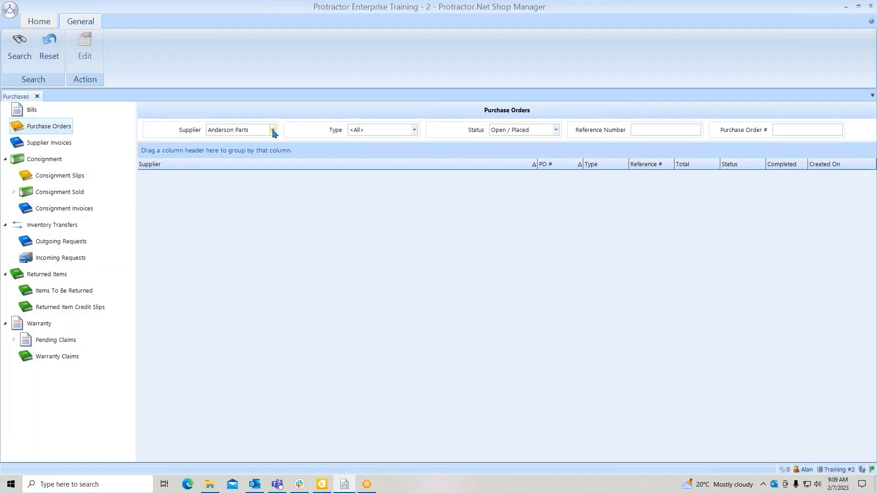
- Check the available Supplier, Type and Status filter choices for purchase orders and go to the Reference Number field
left_click(273, 130)
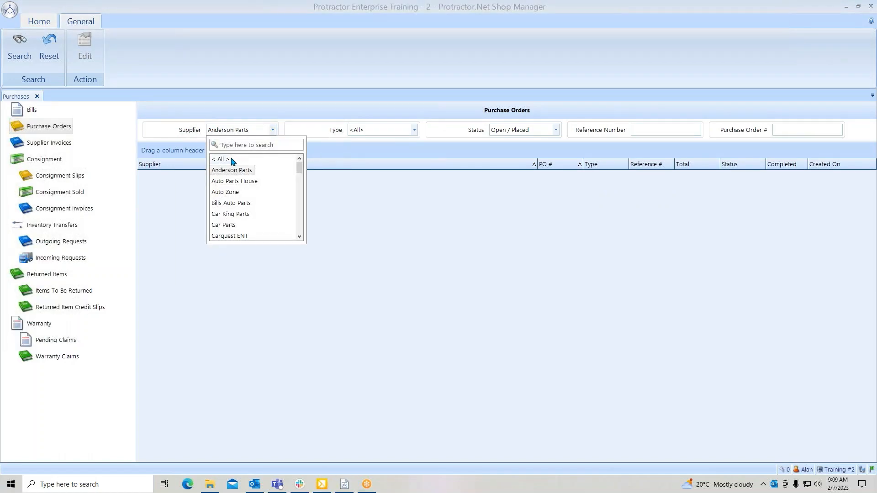
left_click(418, 131)
left_click(415, 131)
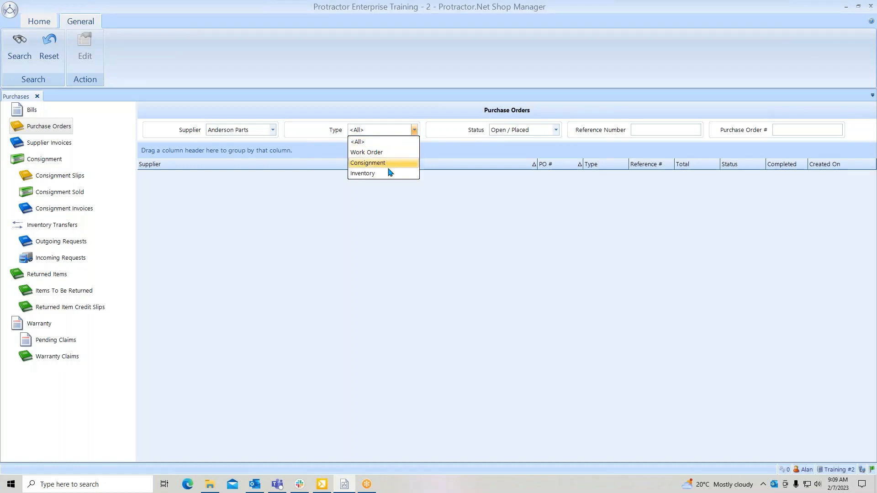
left_click(557, 131)
left_click(557, 132)
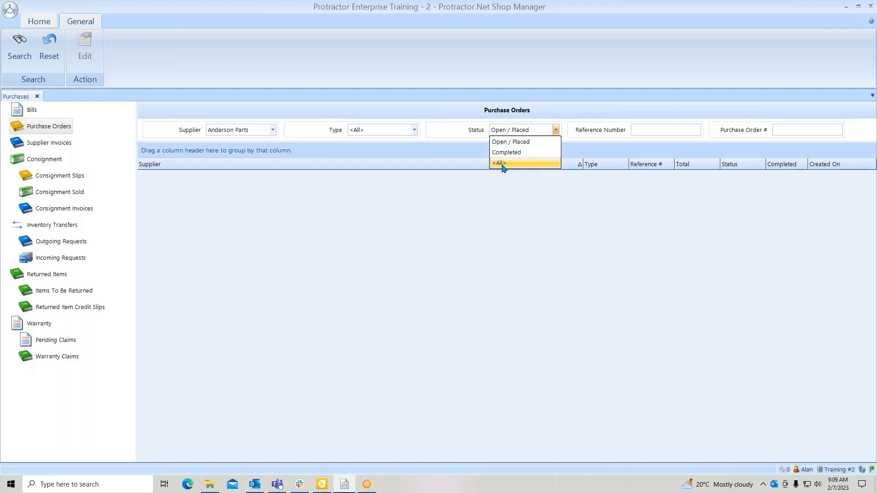
left_click(641, 130)
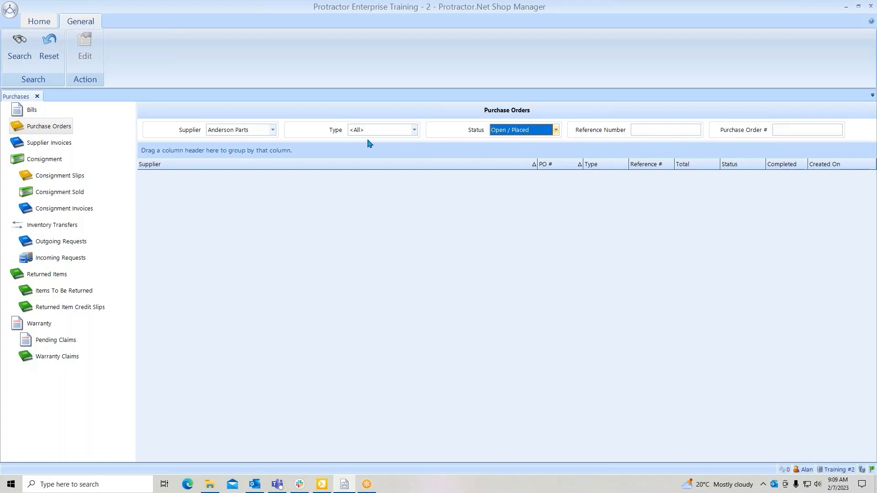
- Reset the purchase order filters, search for open and placed orders from all suppliers, and select the Ford Dealer order
left_click(48, 46)
left_click(14, 52)
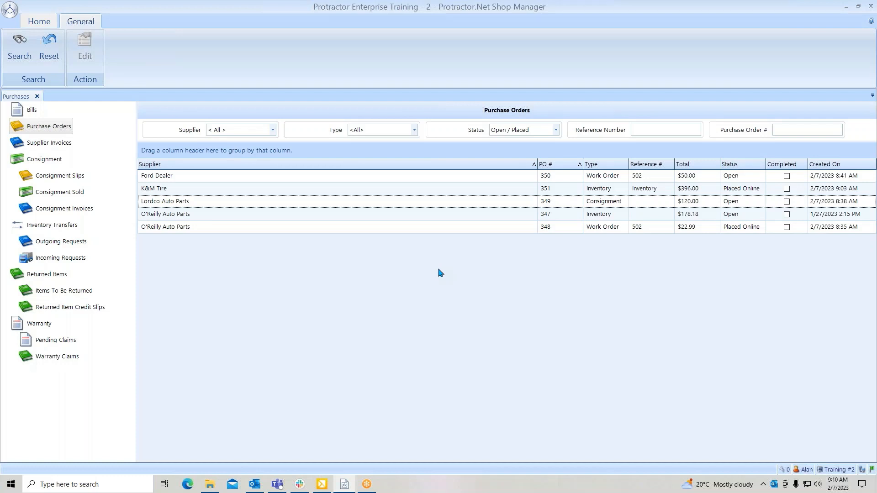
left_click(396, 178)
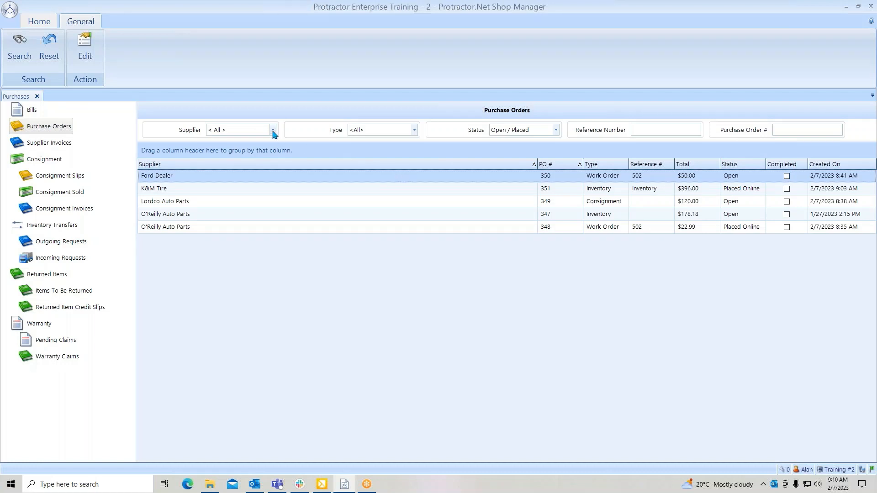
- Open the in-progress work order for the red 2010 Ford F-150 XLT
left_click(27, 23)
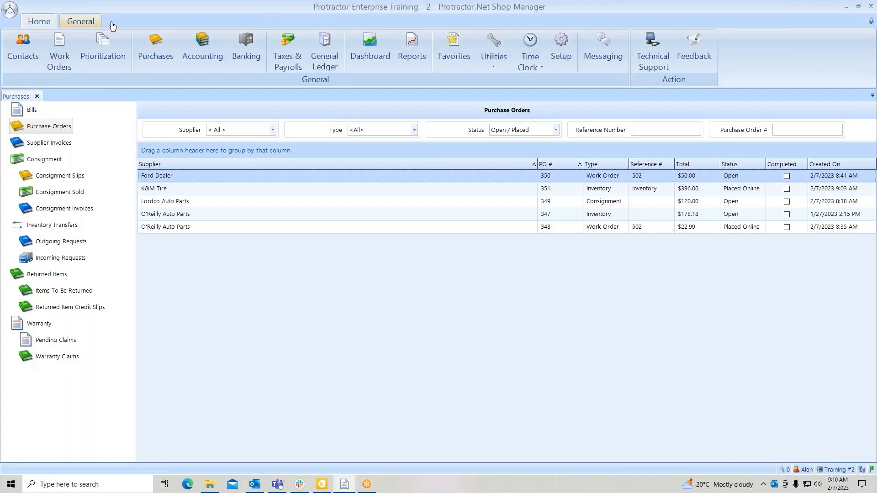
left_click(59, 51)
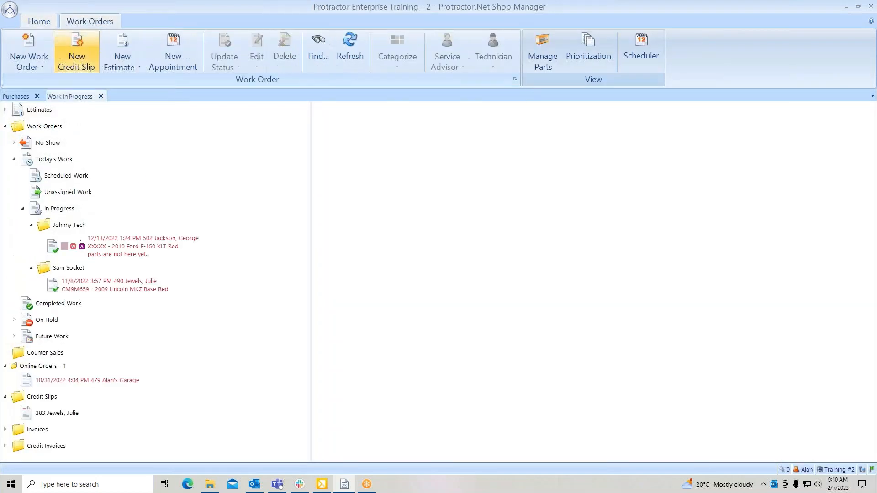
left_click(117, 247)
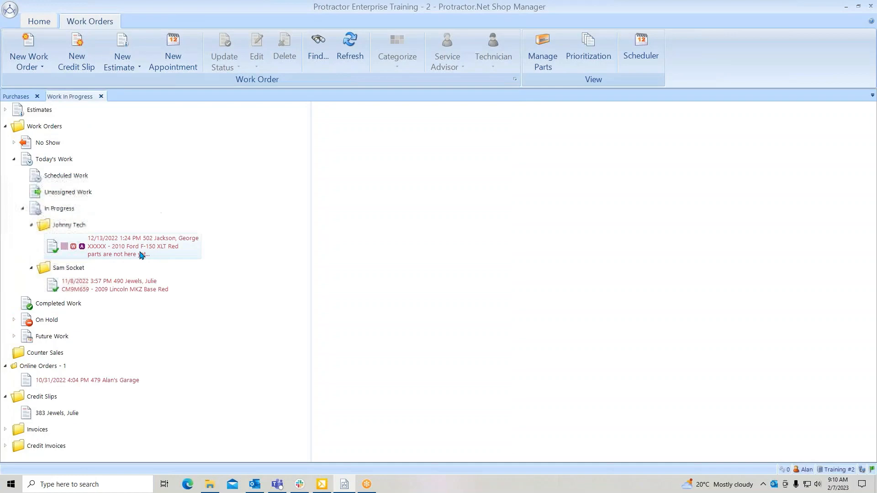
left_click(117, 247)
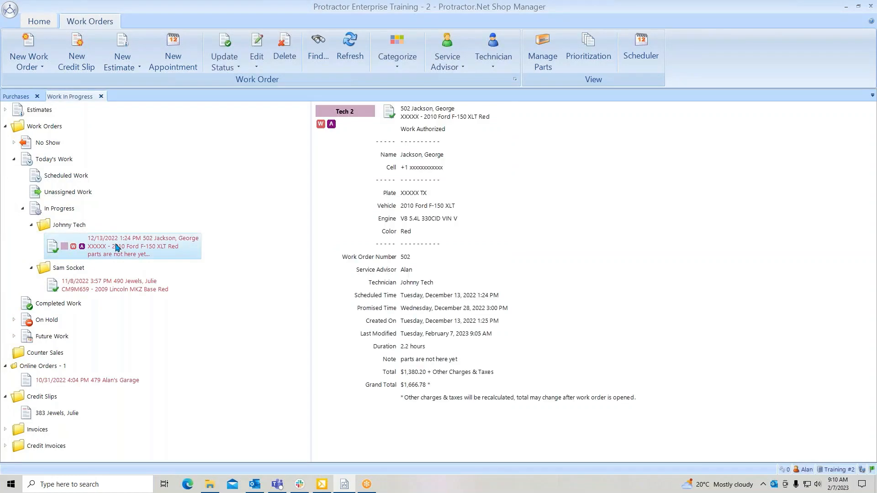
double_click(117, 247)
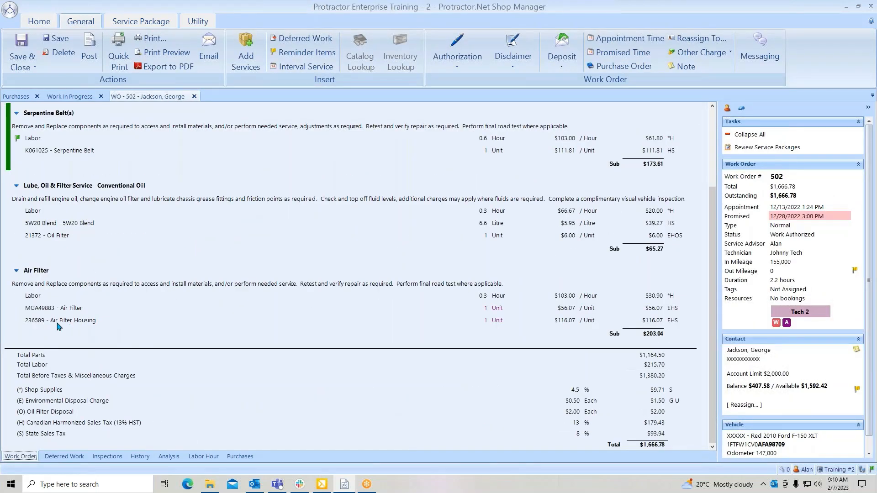
- View the source details of the Air Filter Housing line without changing it, and select the Air Filter line
double_click(83, 324)
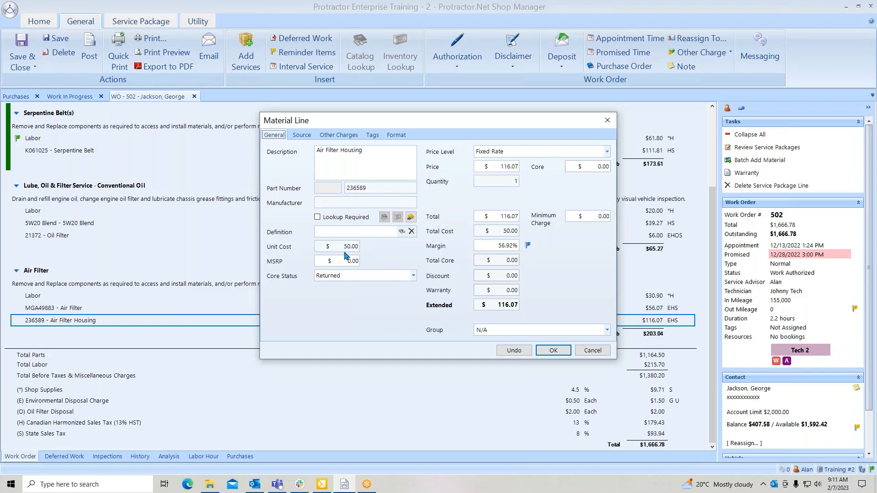
left_click(303, 135)
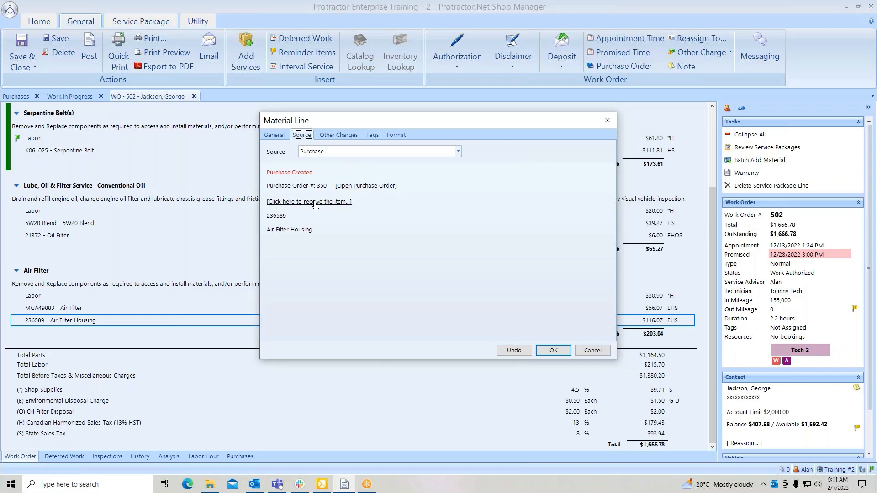
left_click(593, 350)
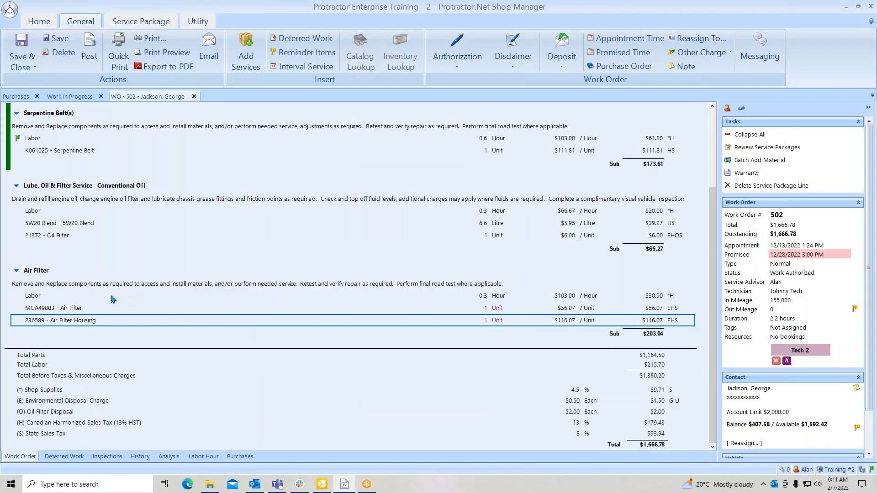
left_click(78, 312)
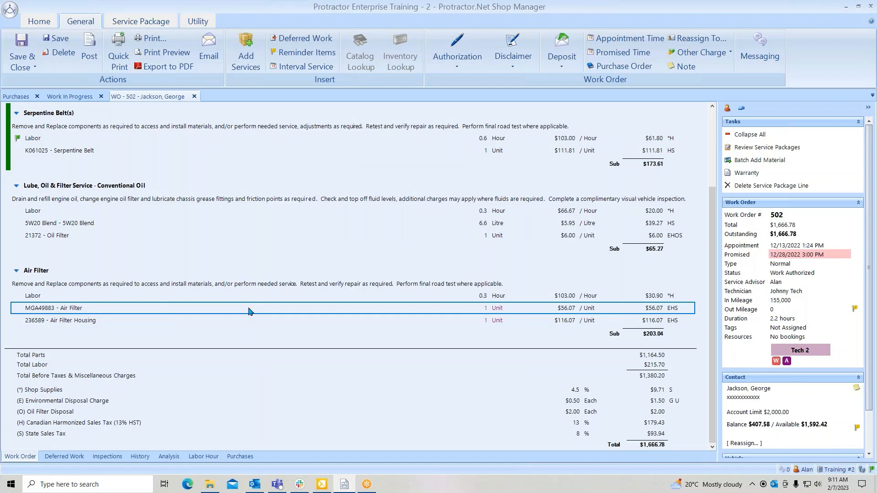
- View the work order's purchases, open the Ford Dealer purchase order for the Air Filter Housing, and close it
left_click(240, 457)
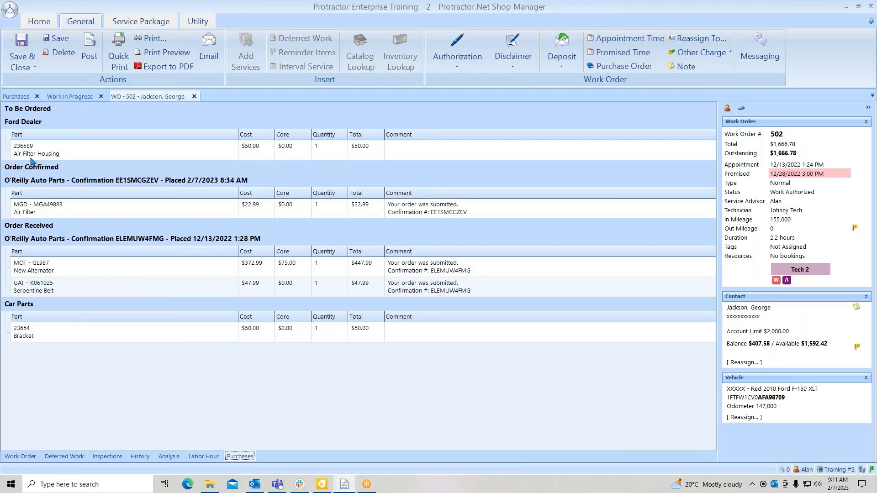
left_click(346, 154)
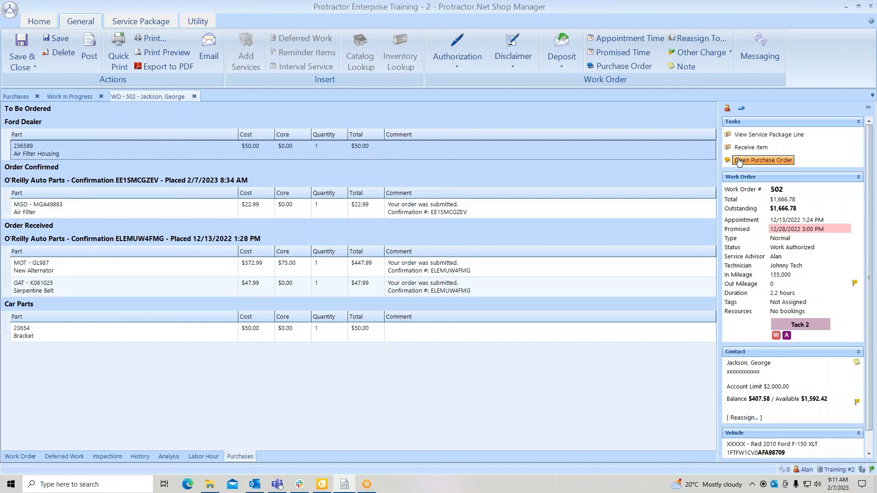
left_click(759, 161)
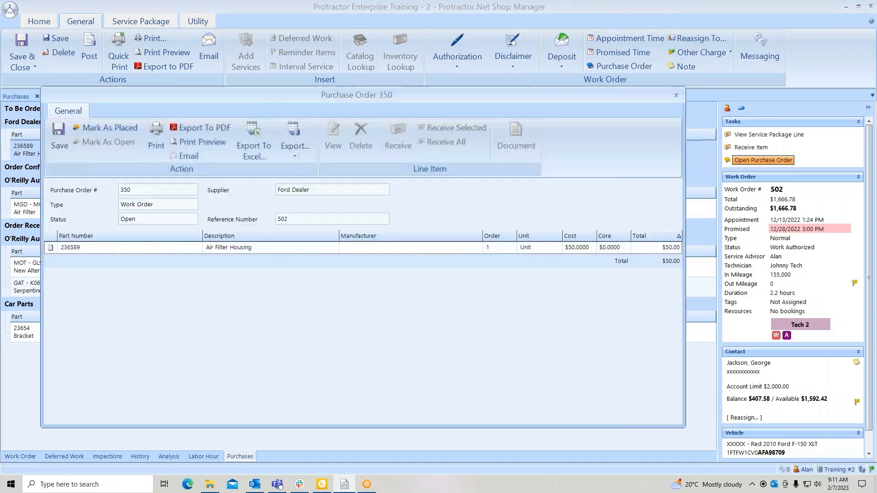
left_click(677, 96)
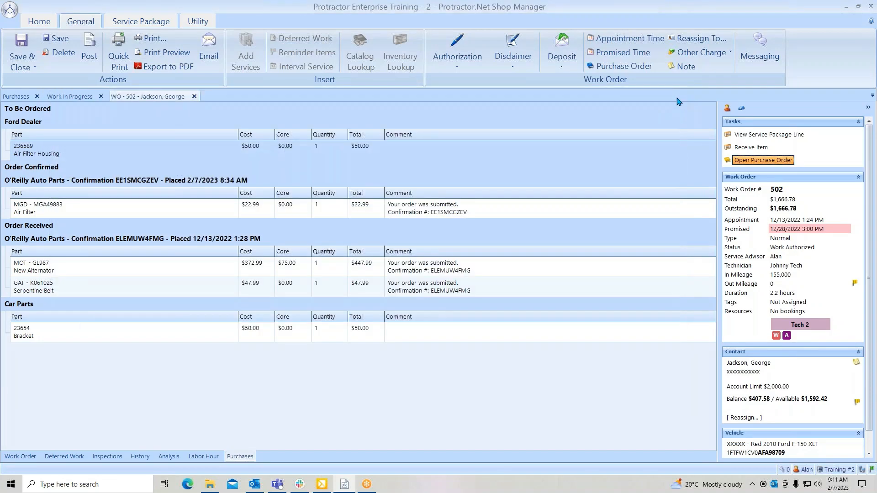
- Close the work order and the work-in-progress list, and select the Lordco Auto Parts consignment purchase order
left_click(194, 97)
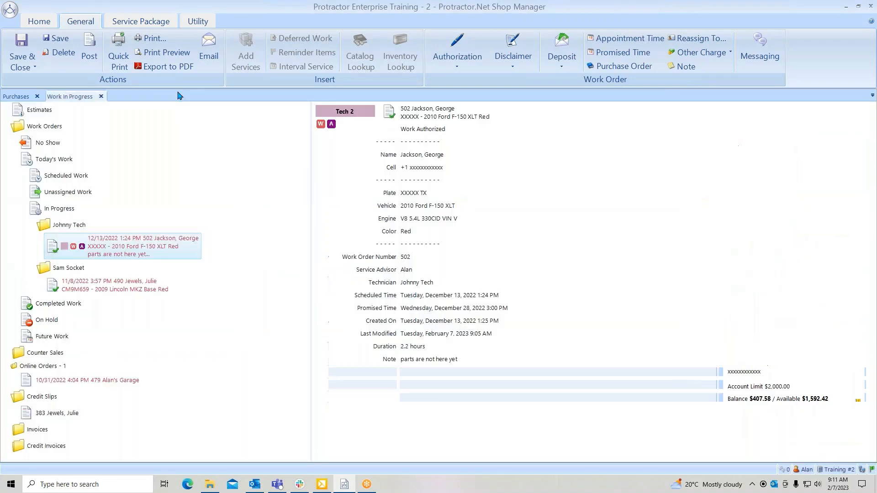
left_click(102, 96)
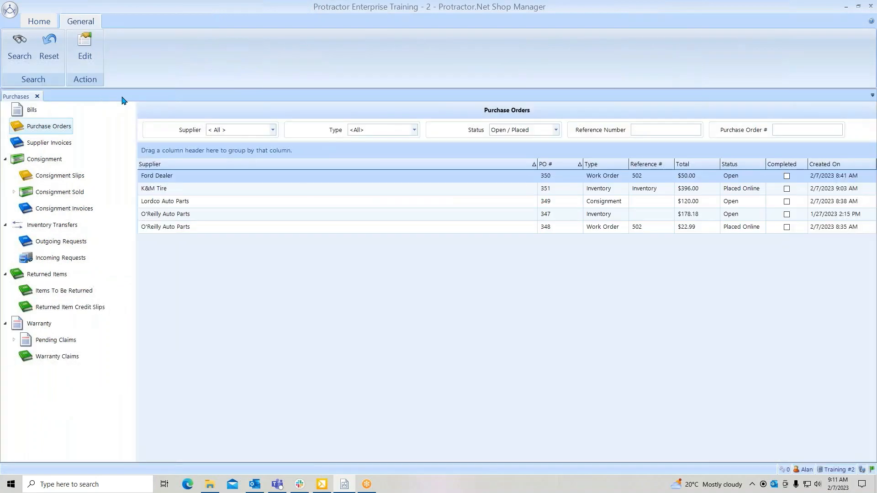
left_click(549, 206)
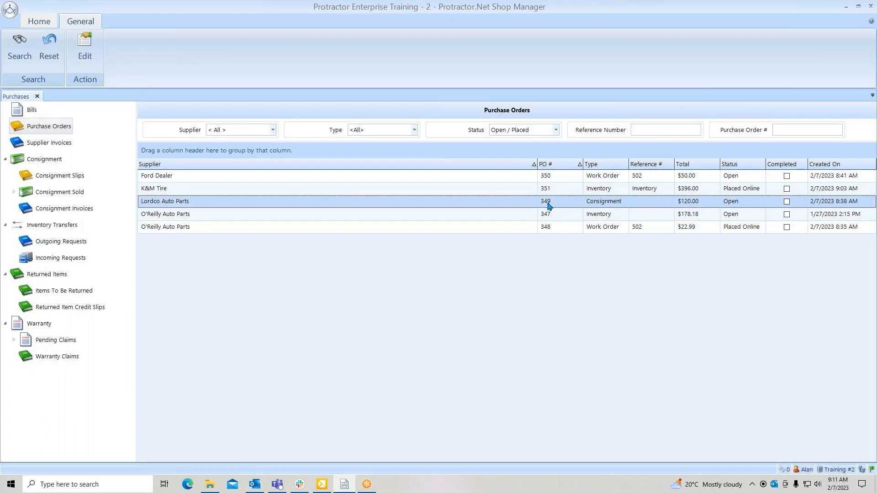
- Open the inventory material search and restrict it to the Enterprise Oil, Lube & Maintenance category
left_click(38, 22)
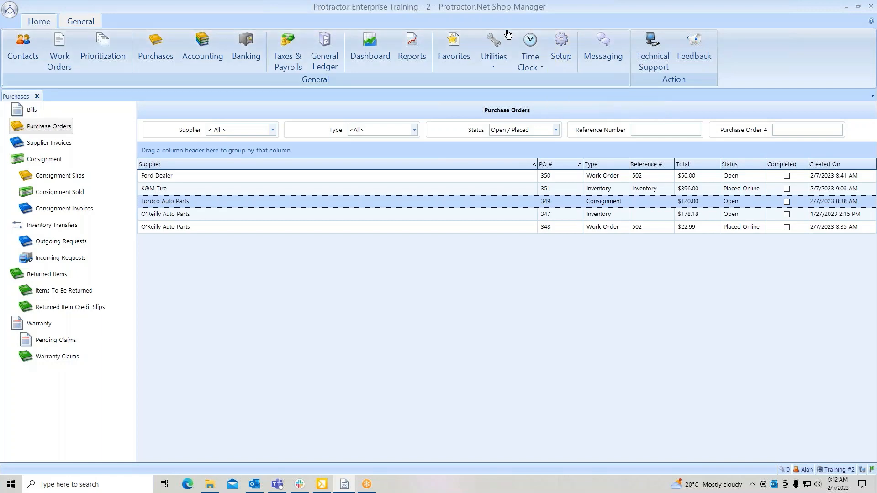
left_click(495, 62)
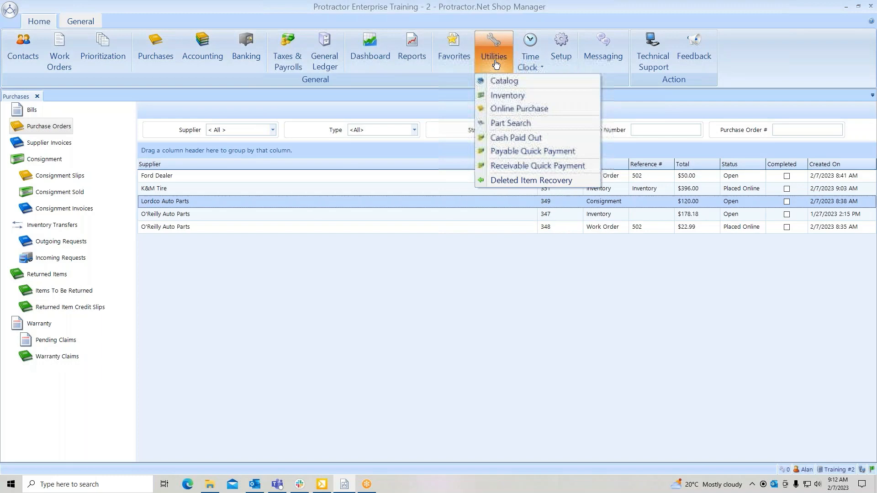
left_click(507, 95)
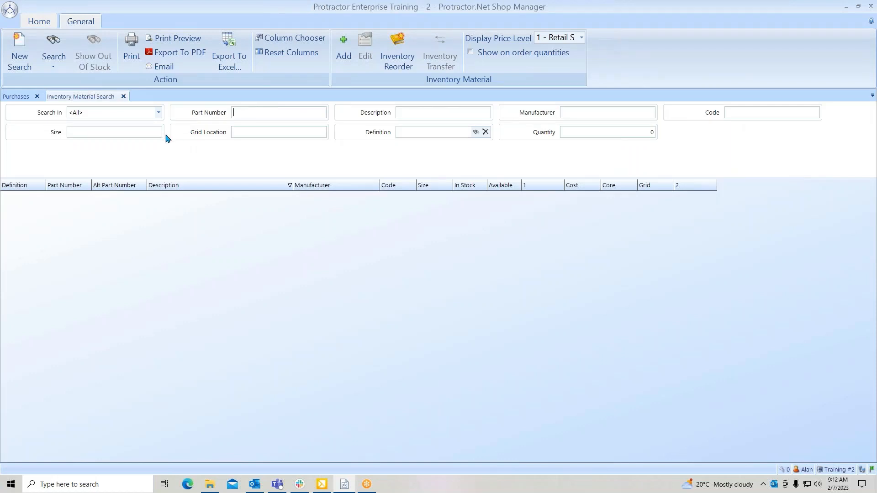
left_click(159, 114)
left_click(160, 114)
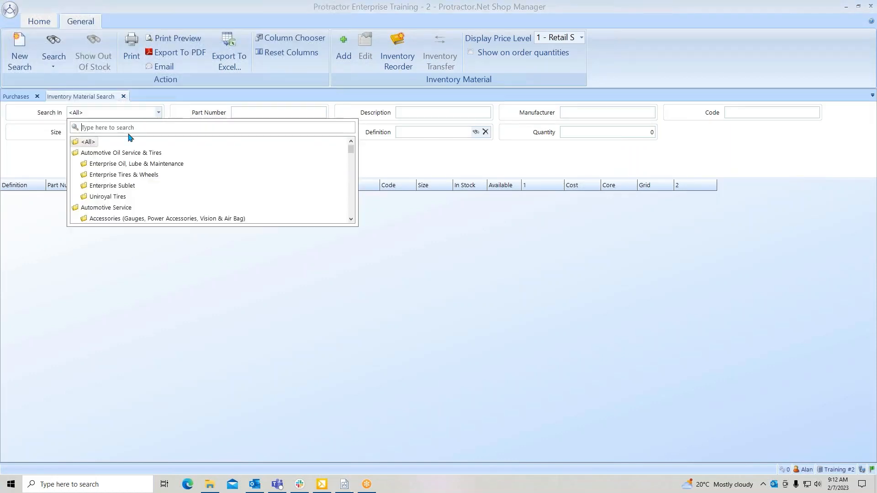
left_click(118, 163)
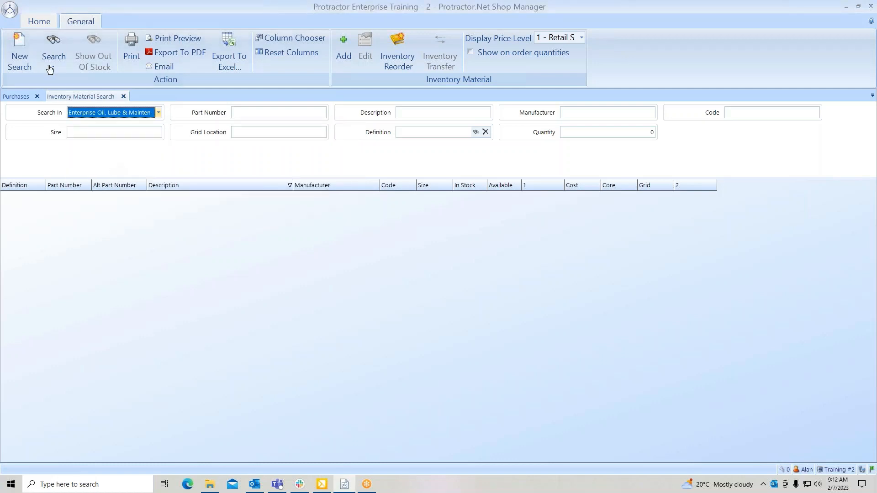
- Search the selected inventory category for materials with "filt" in the description
left_click(53, 49)
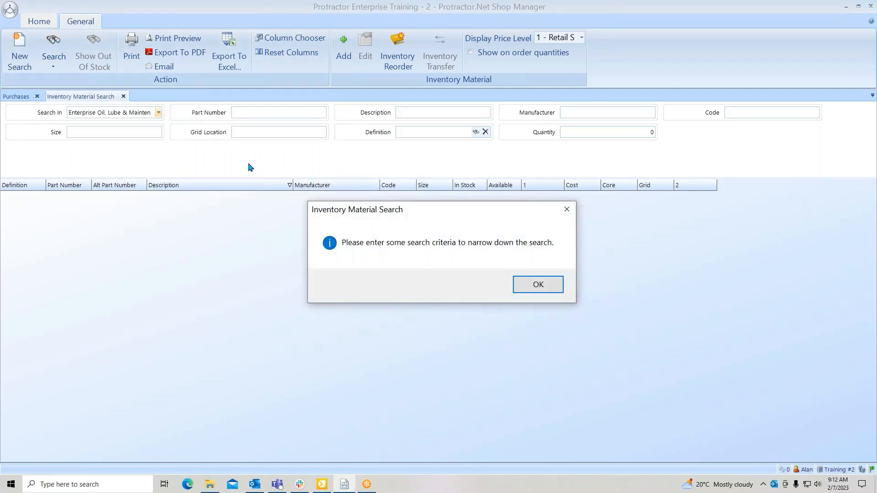
left_click(535, 283)
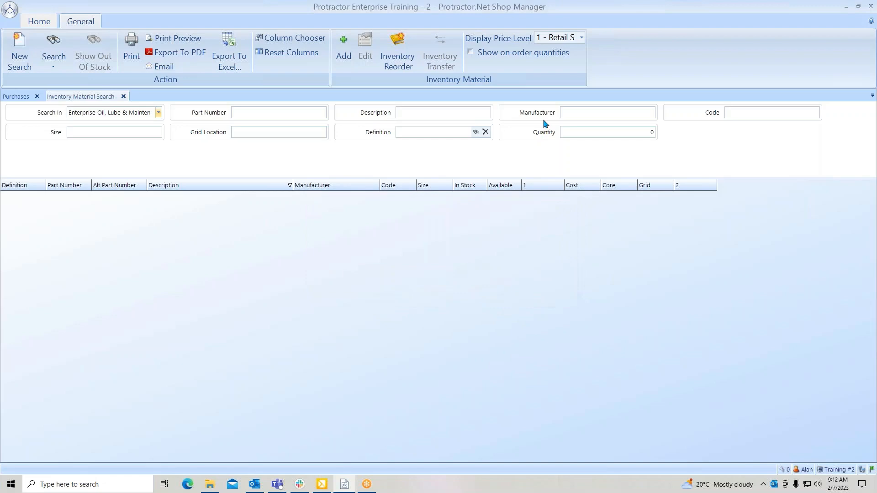
left_click(450, 116)
type("filt")
key("Return")
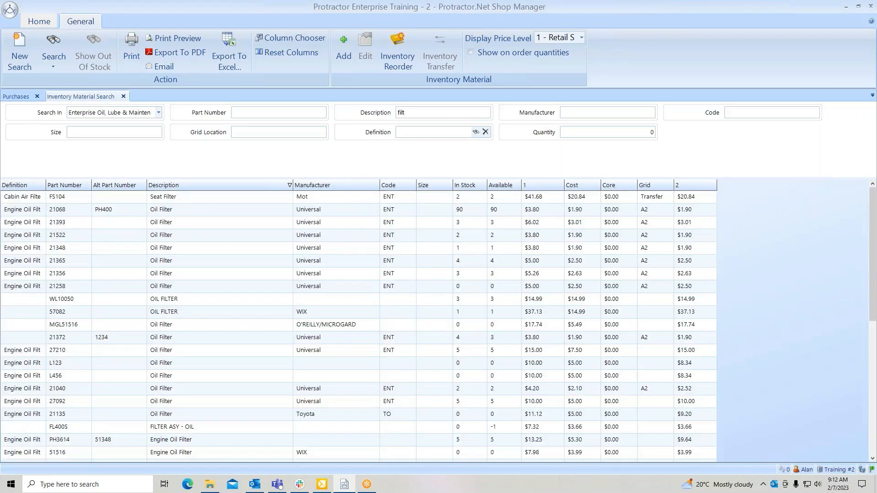
- Open the inventory record of Universal oil filter 21068 to view its stock and purchasing options, and close it
left_click(334, 211)
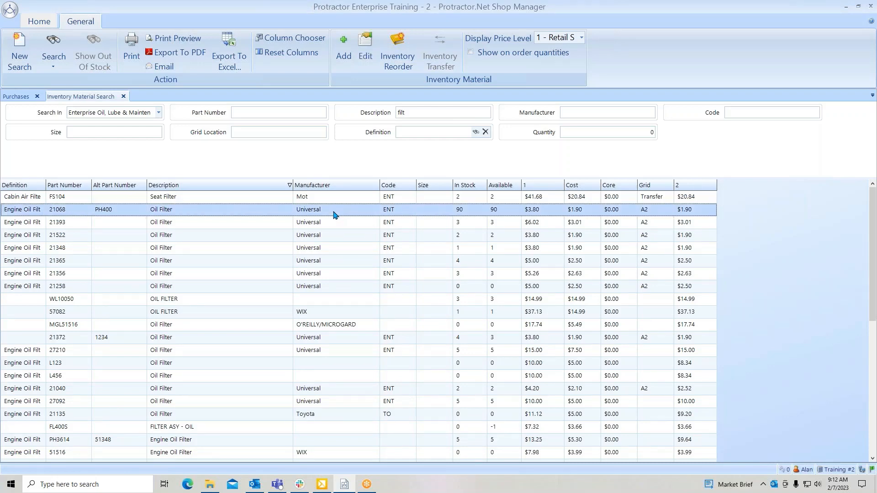
double_click(335, 212)
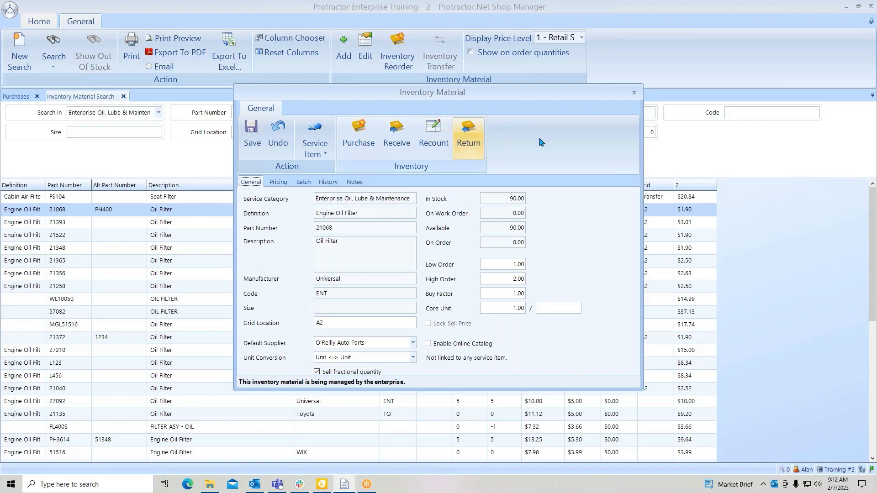
left_click(634, 94)
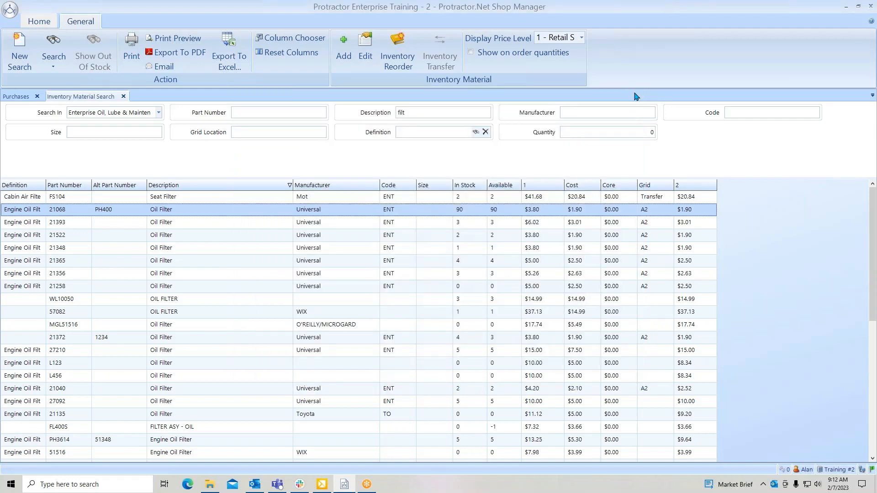
- Open the inventory reorder wizard to view its supplier filter, cancel the wizard, and close the inventory material search
left_click(399, 42)
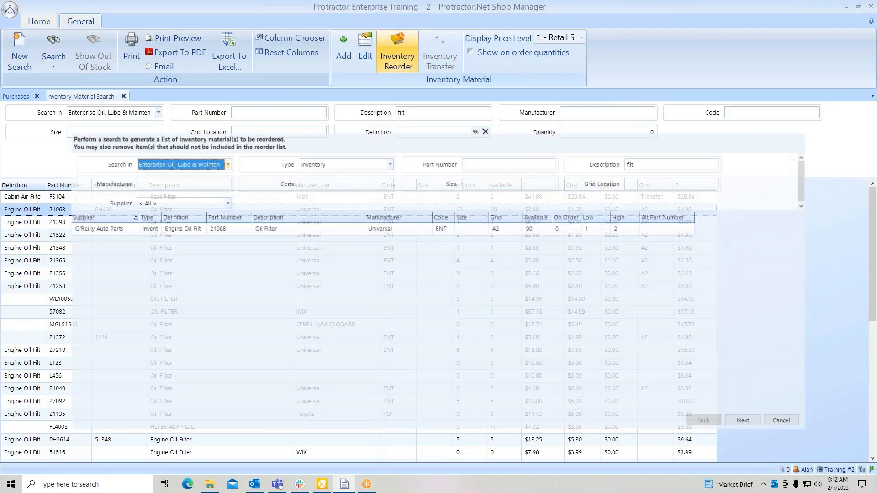
left_click(225, 203)
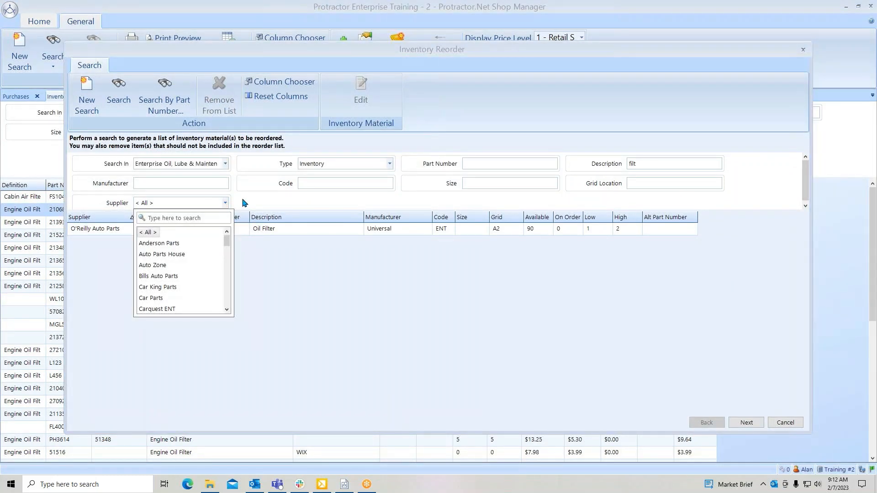
left_click(245, 203)
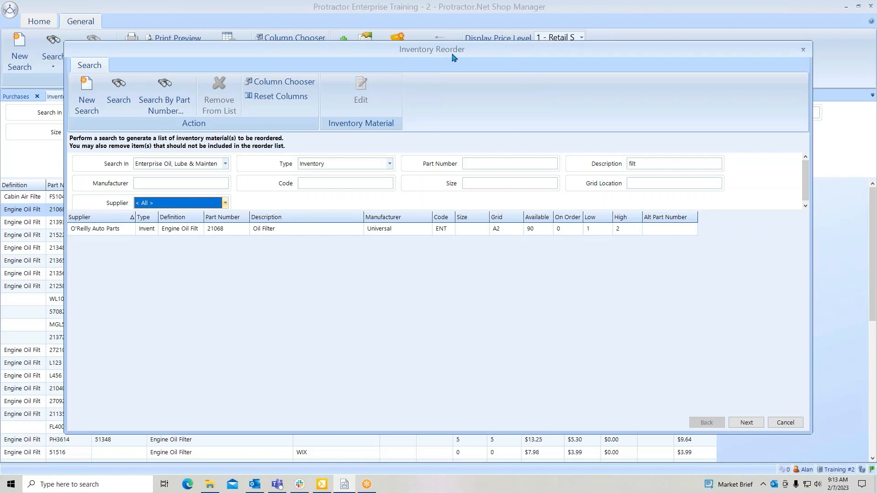
left_click(791, 424)
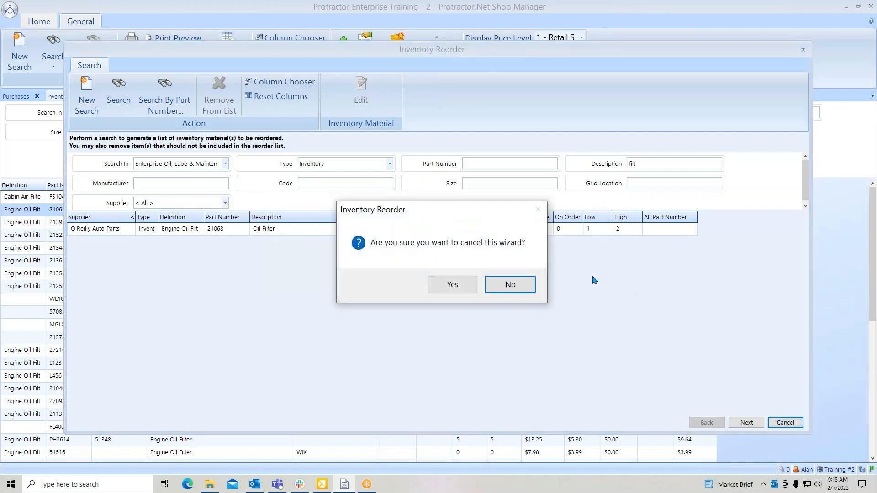
left_click(443, 288)
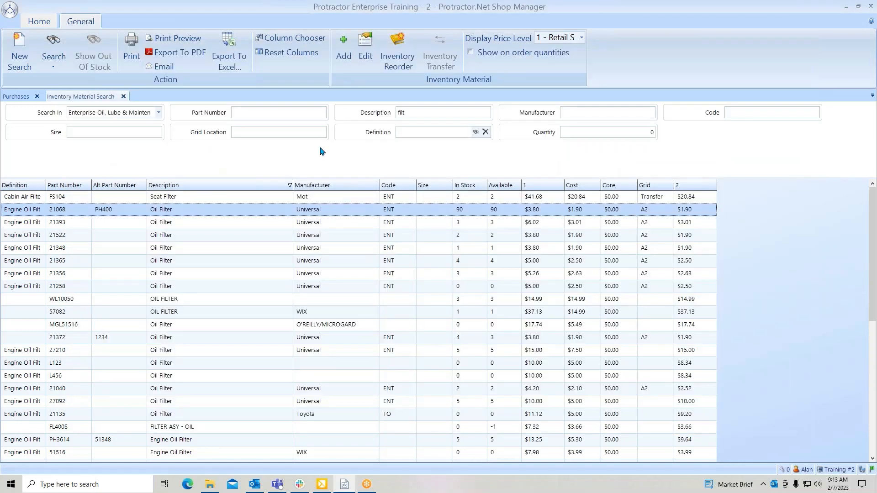
left_click(123, 97)
- Start an online purchase from O'Reilly Auto Parts and identify the vehicle as a 2013 Buick Lacrosse with the V6-3564 3.6L DOHC engine
left_click(38, 21)
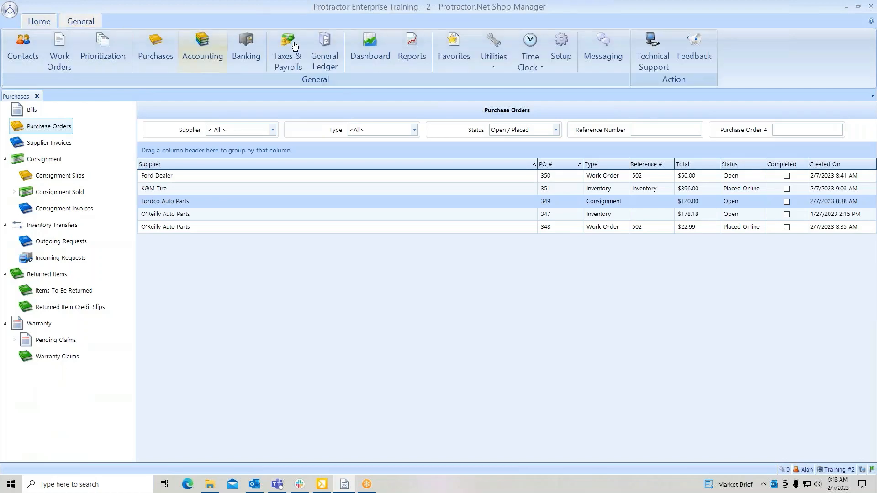
left_click(493, 70)
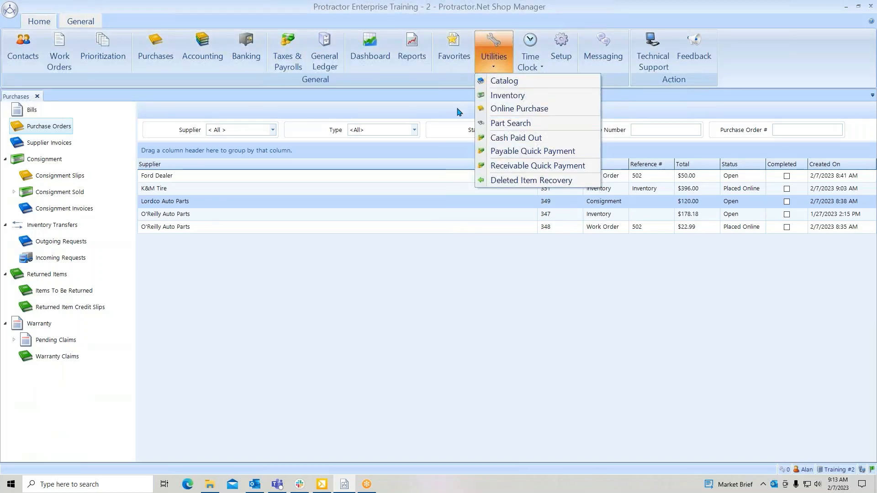
left_click(557, 112)
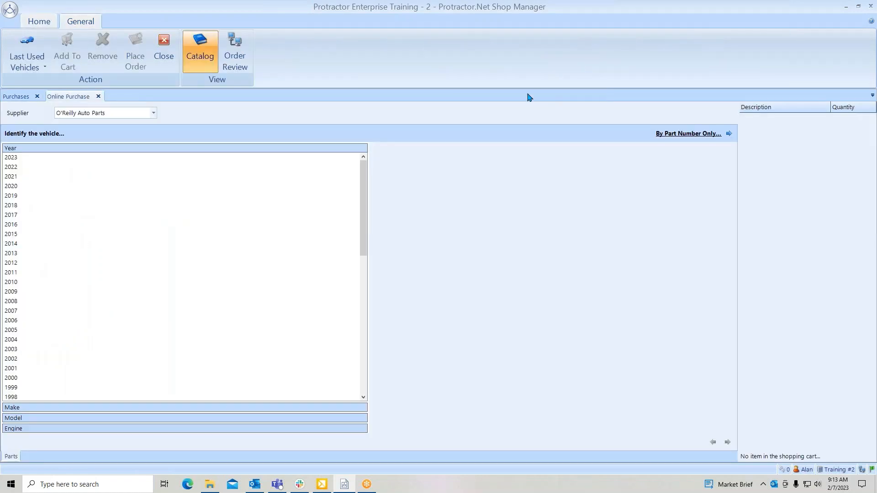
left_click(10, 255)
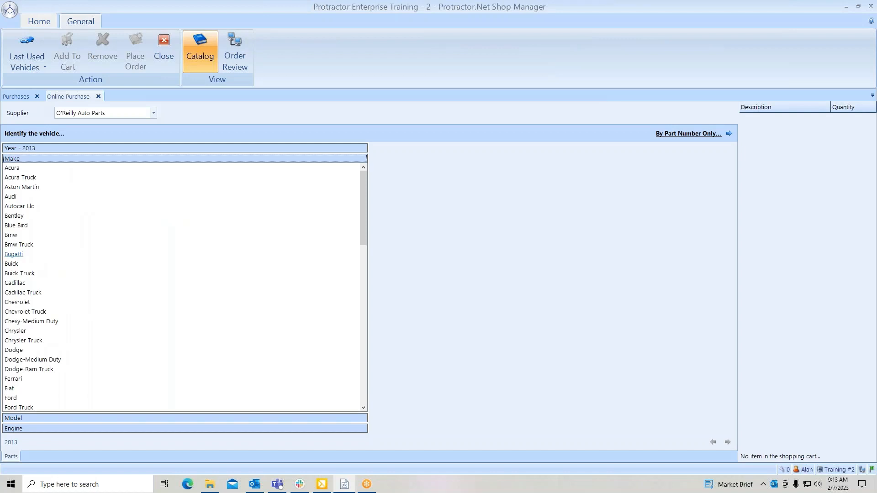
left_click(11, 263)
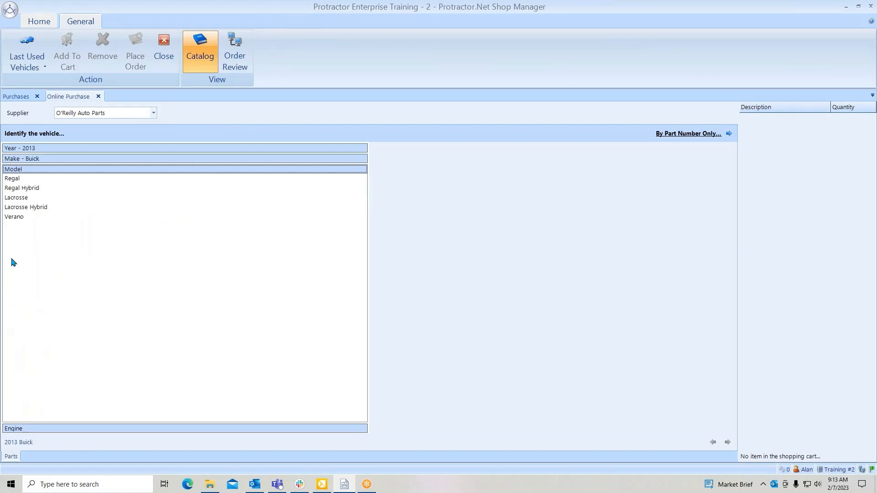
left_click(16, 199)
left_click(21, 191)
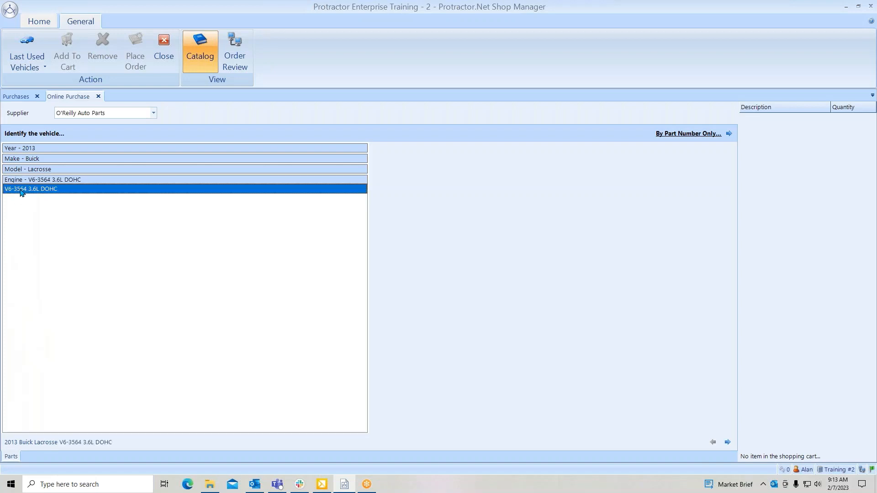
left_click(728, 443)
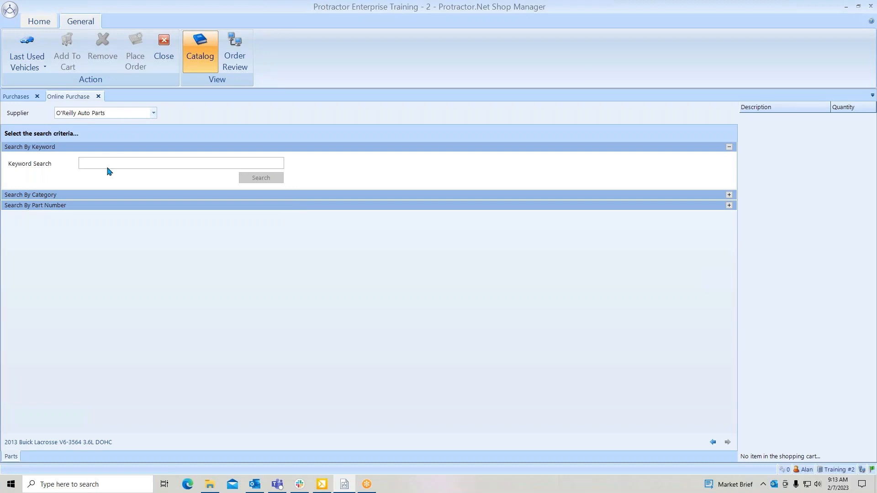
- Search the supplier's parts catalog for the keyword "spark", review the results, and close the online purchase session
type("spark")
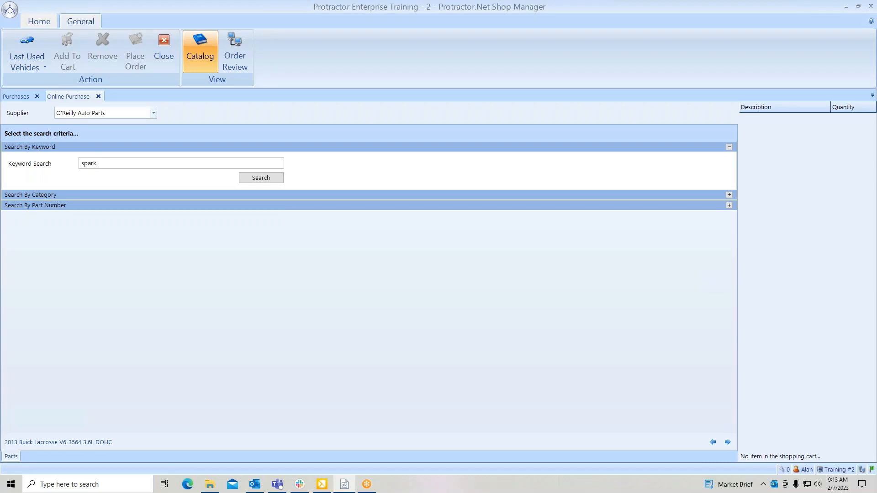
key("Return")
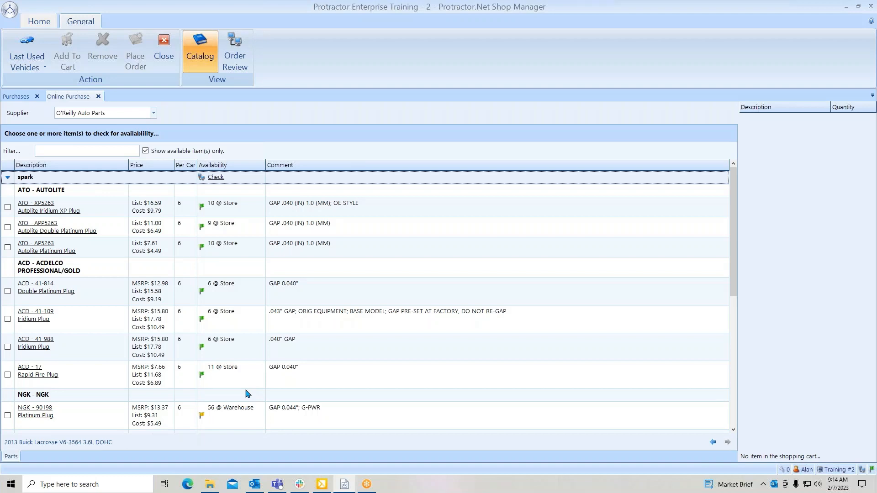
left_click(97, 97)
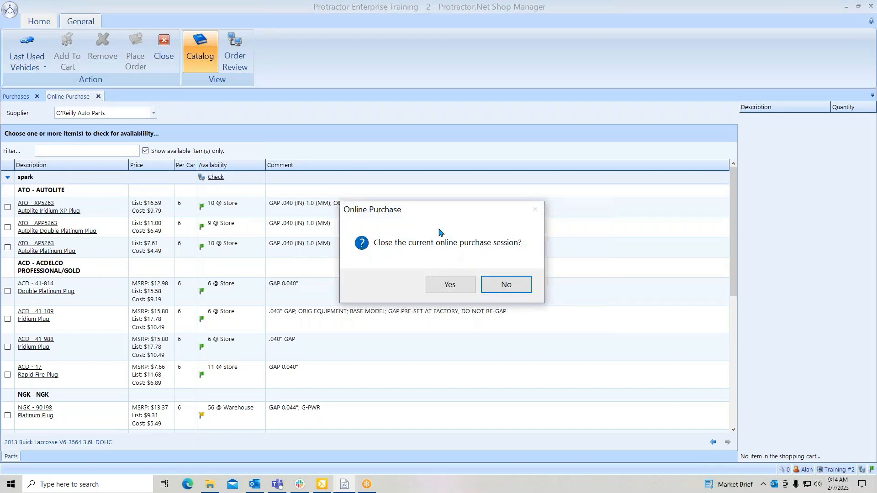
left_click(450, 285)
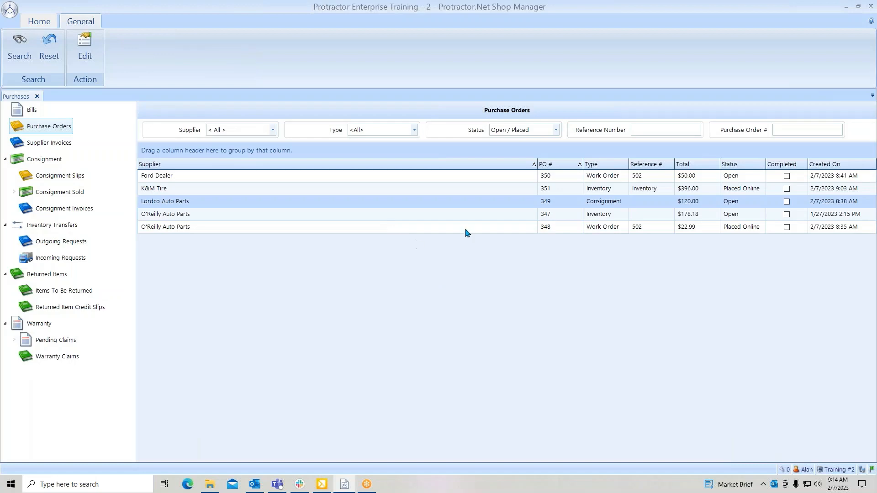
- Open the Ford Dealer work order purchase order and view its supplier-specific export options
left_click(520, 175)
double_click(519, 175)
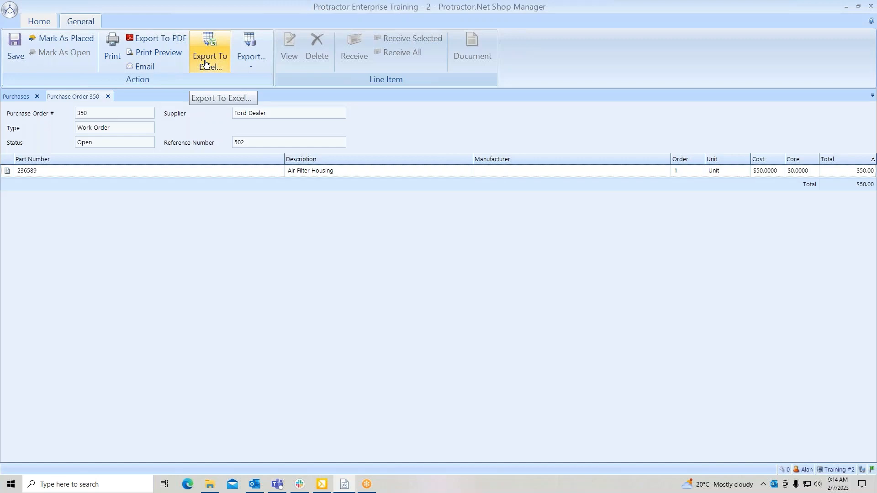
left_click(251, 64)
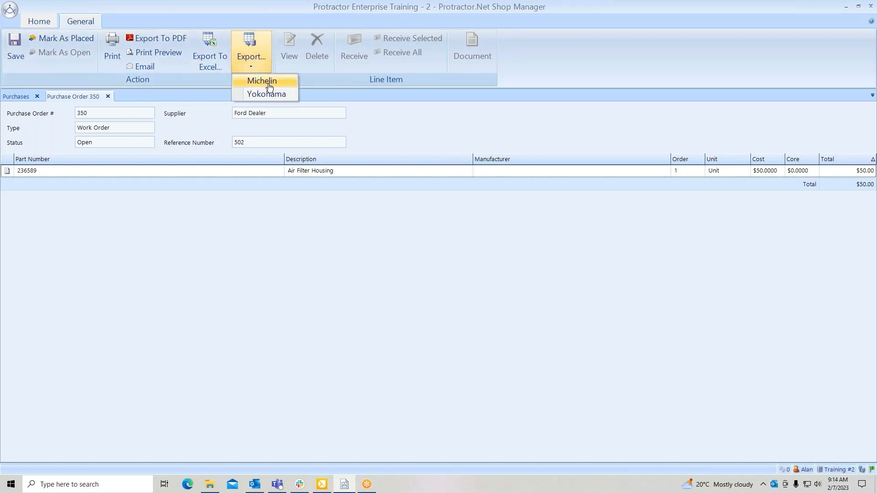
left_click(308, 82)
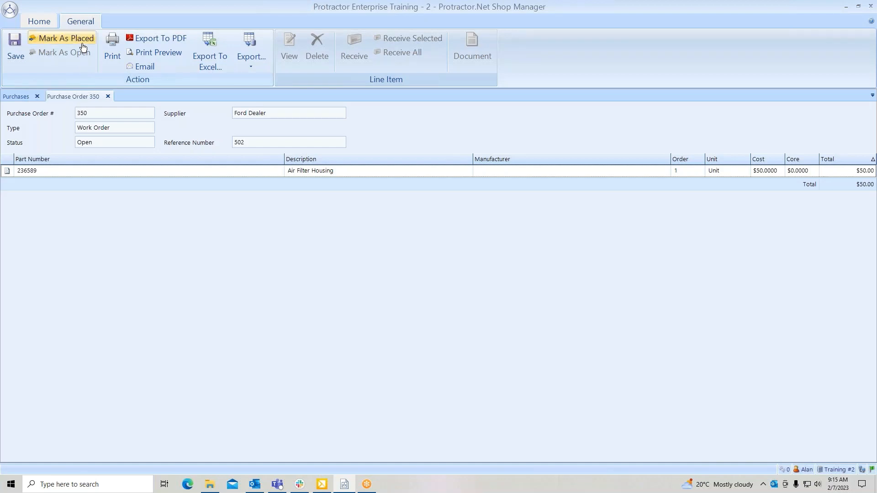
- View the Air Filter Housing line's quantity, description, part number and unit cost, and close the line details without changes
left_click(382, 175)
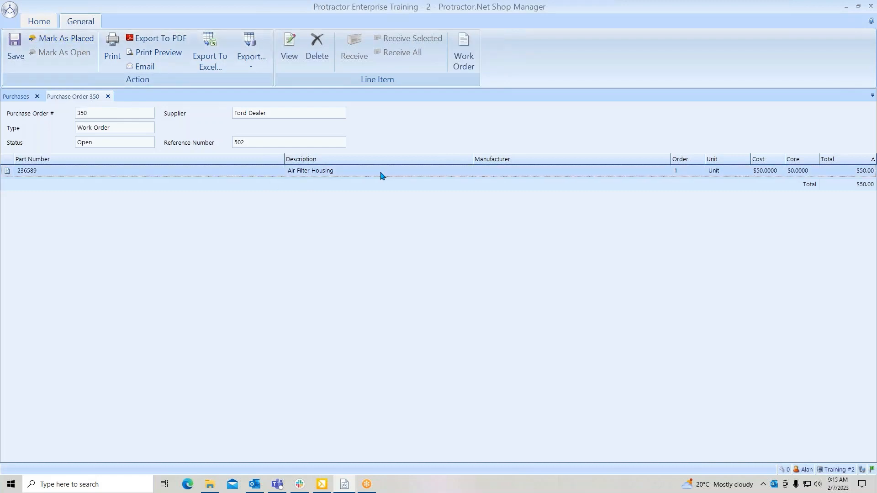
left_click(293, 59)
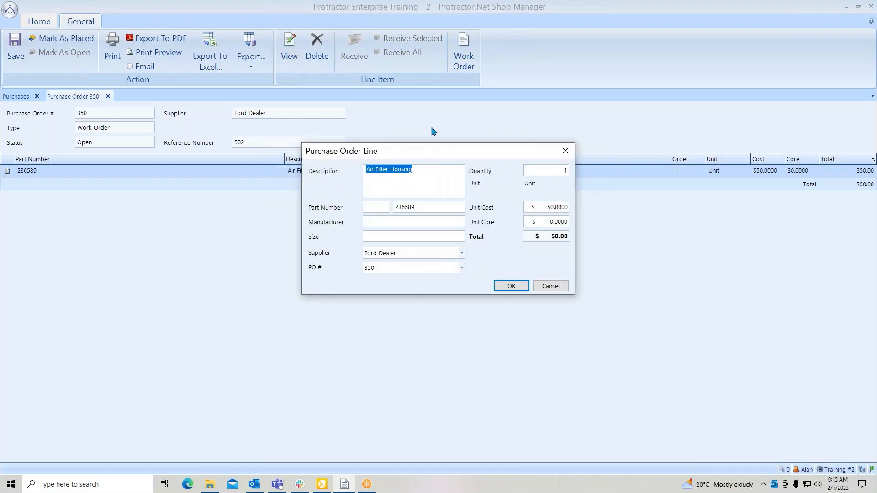
left_click(540, 172)
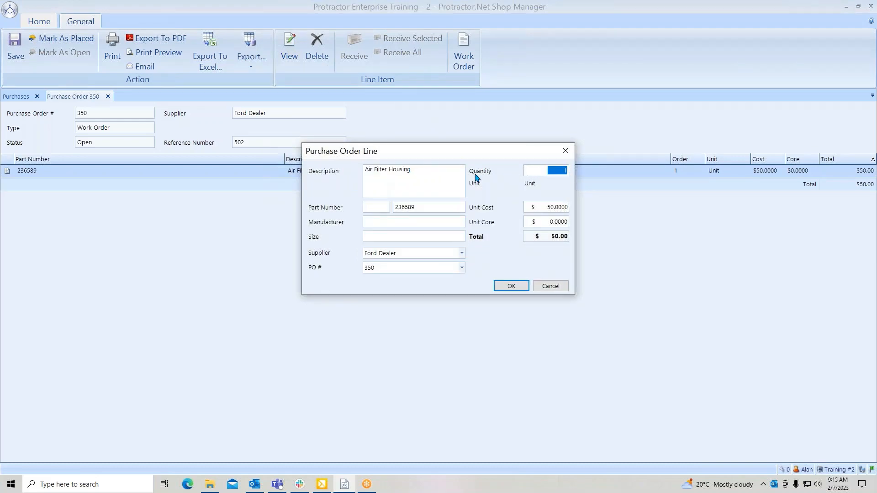
left_click(441, 169)
left_click(426, 208)
left_click(547, 208)
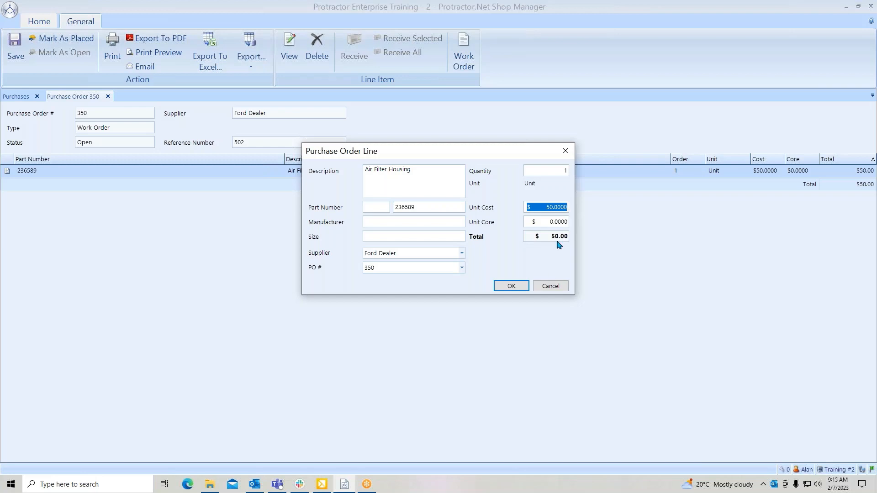
left_click(558, 287)
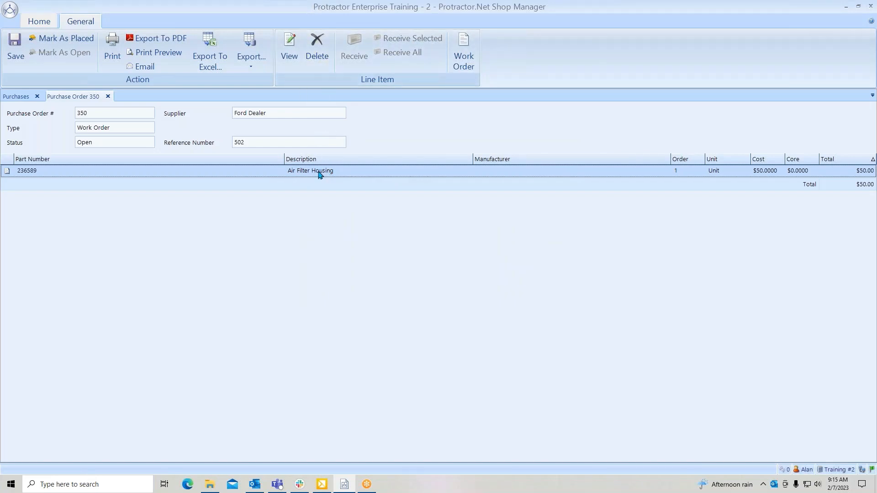
- Mark the Ford Dealer purchase order as placed and receive all its items onto a new supplier invoice under the supplier's invoice number
left_click(56, 42)
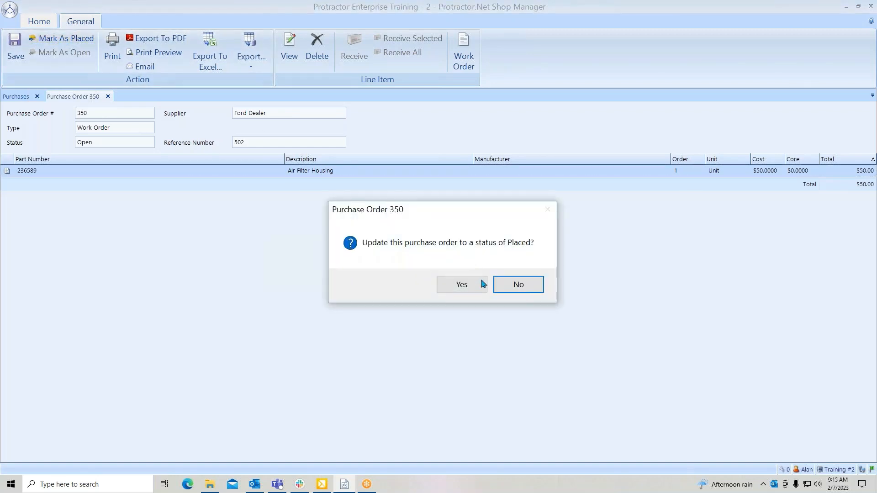
left_click(459, 287)
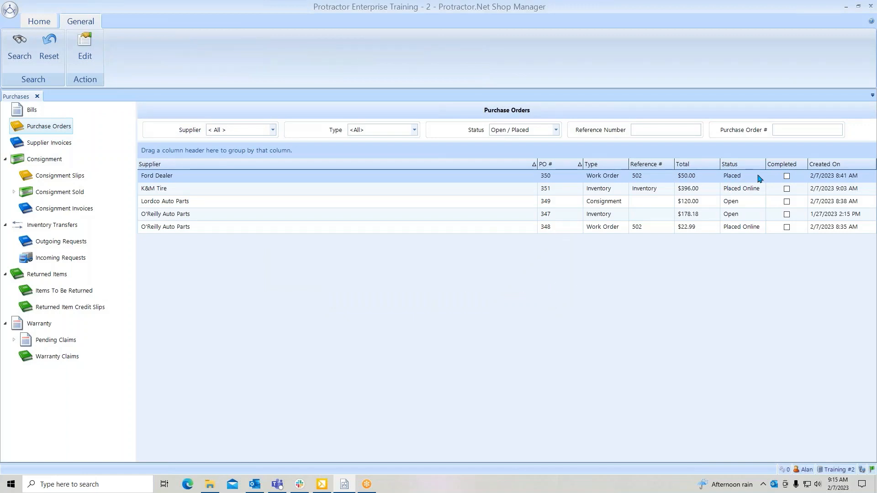
double_click(490, 178)
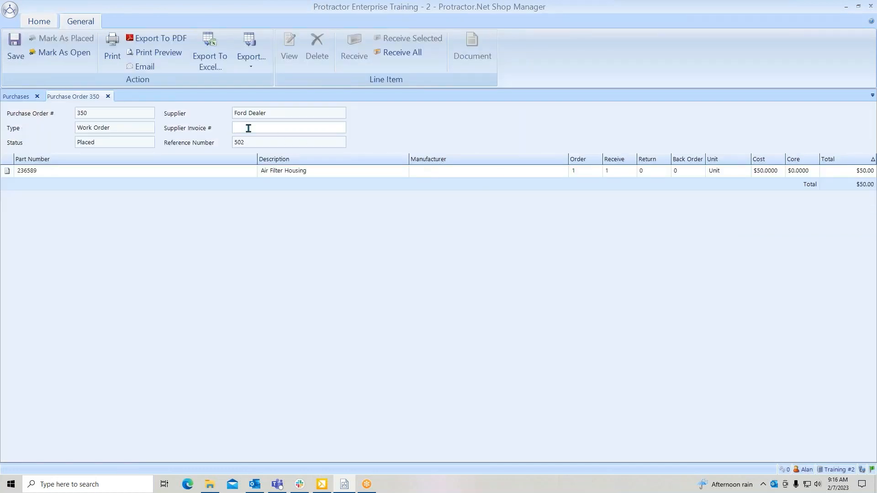
left_click(297, 127)
type("2365")
left_click(400, 55)
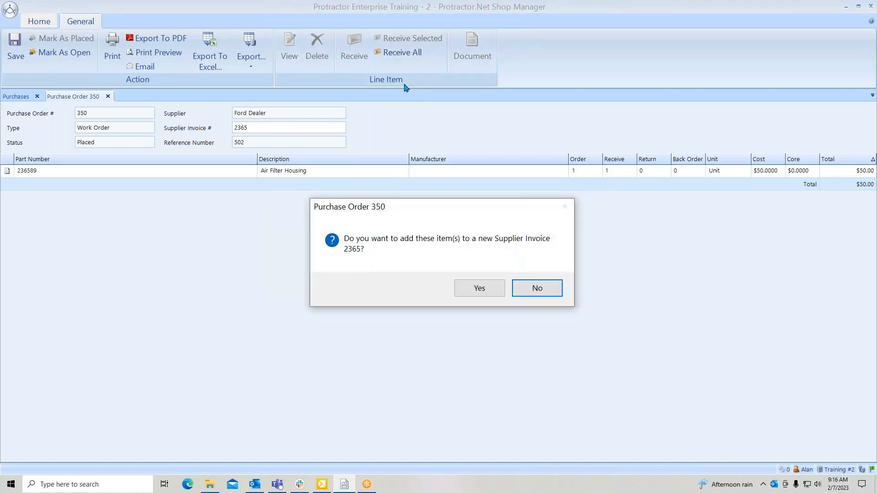
left_click(470, 291)
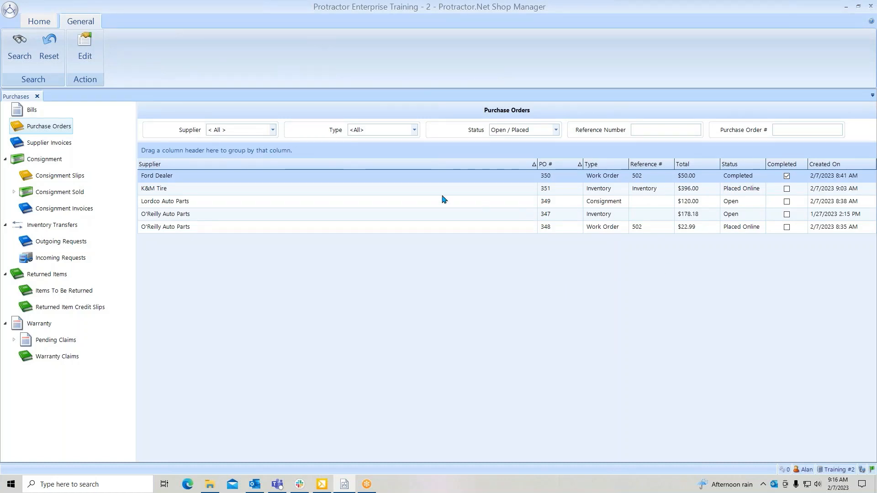
- Open the K&M Tire inventory purchase order and check the warning flag on the Bridgestone tire line
left_click(326, 191)
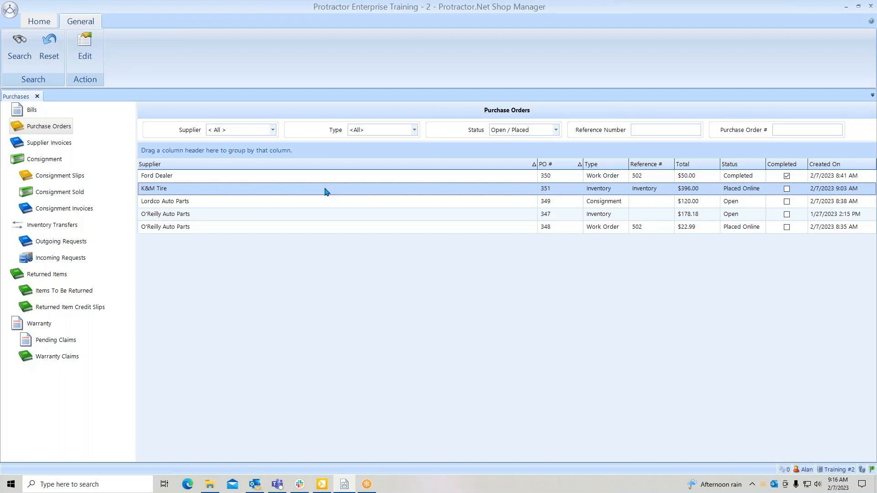
double_click(326, 192)
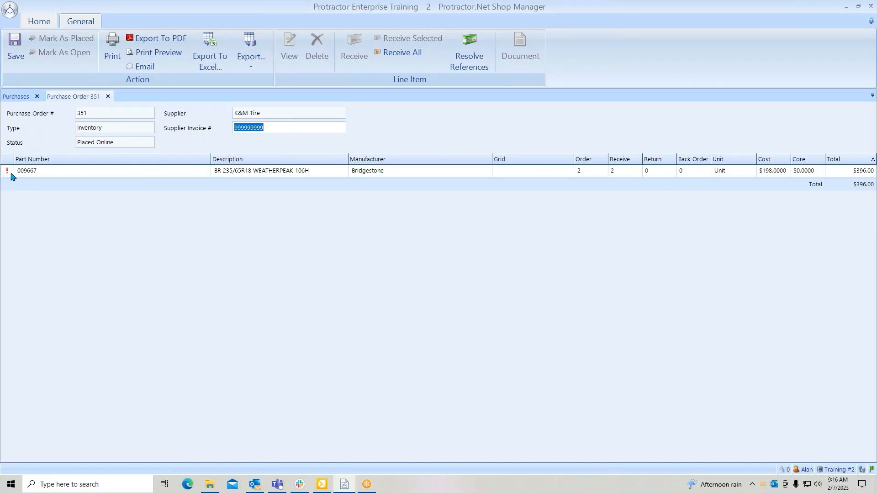
mouse_move(11, 178)
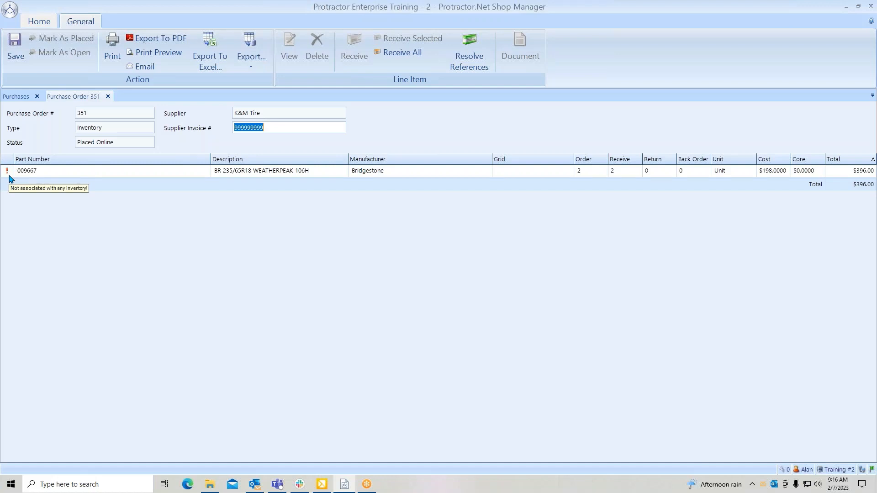
- Resolve the Bridgestone tire line's missing inventory reference by creating an inventory item in the Enterprise Tires & Wheels service category
left_click(383, 172)
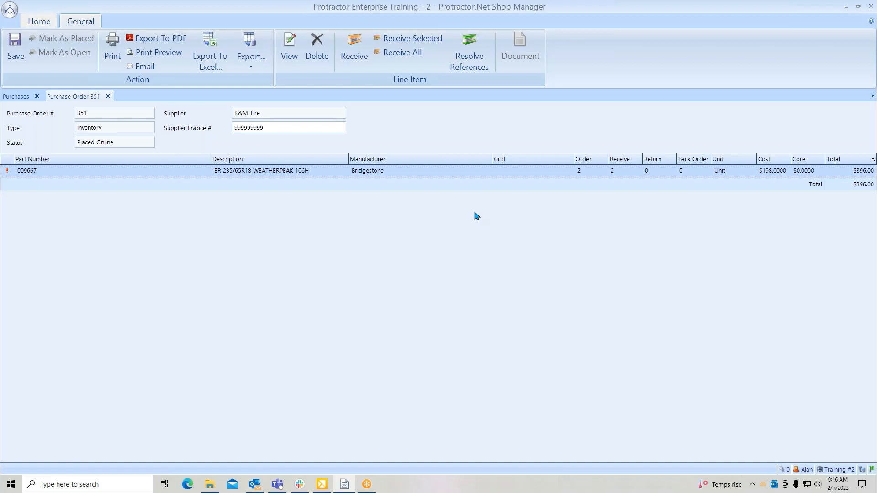
left_click(473, 63)
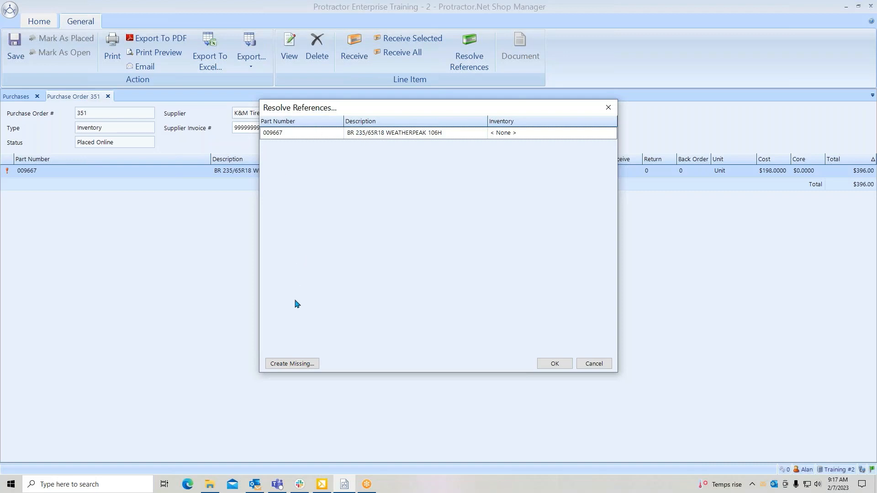
left_click(293, 362)
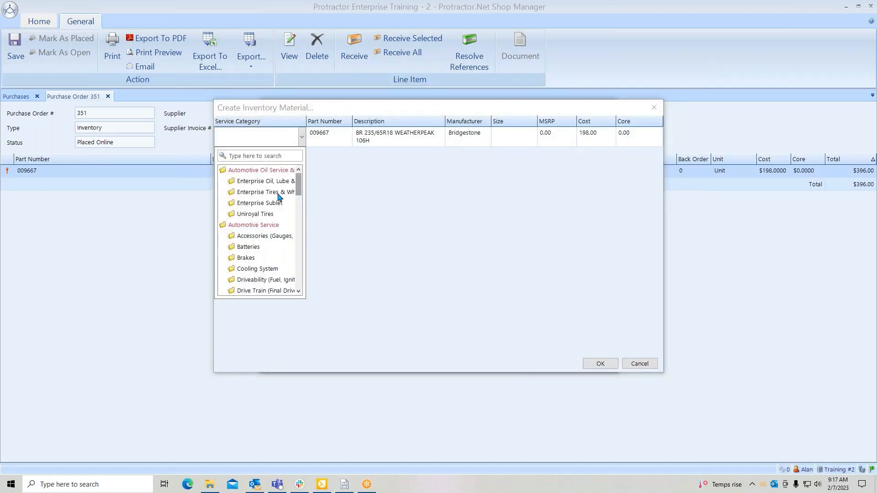
left_click(245, 195)
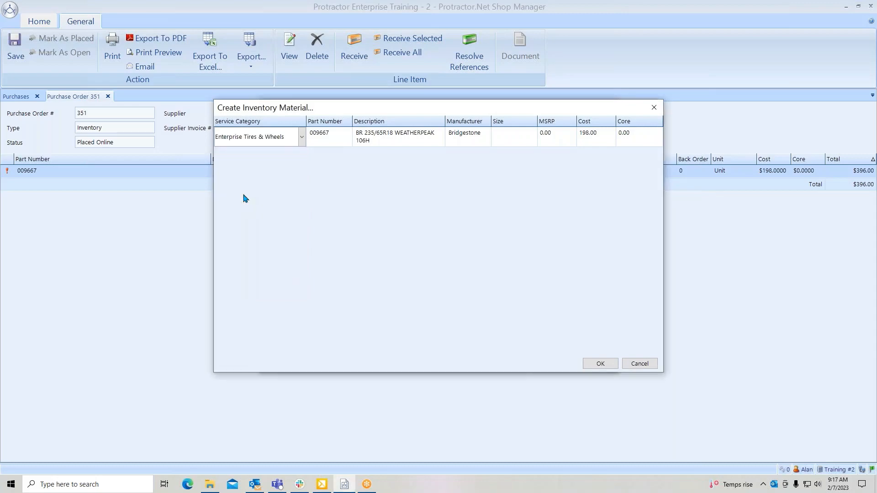
left_click(598, 368)
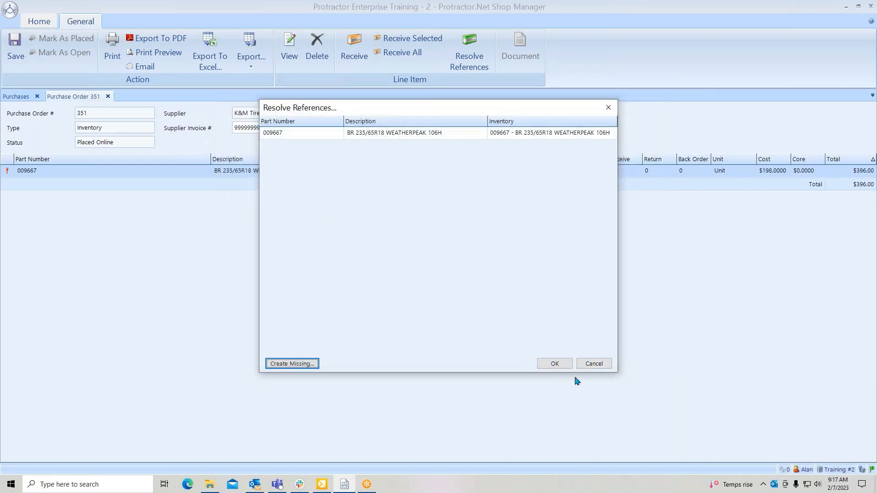
left_click(554, 364)
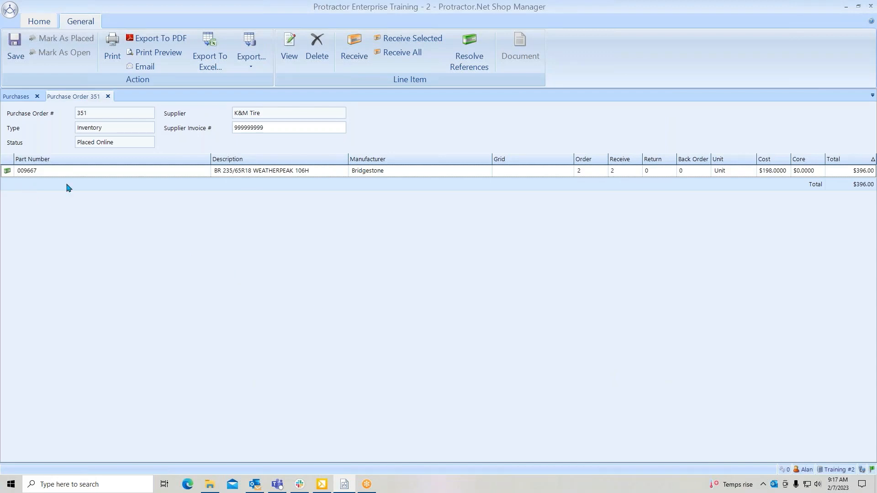
- Receive all items on the K&M Tire purchase order onto a new supplier invoice, keeping the entered supplier invoice number
left_click(404, 172)
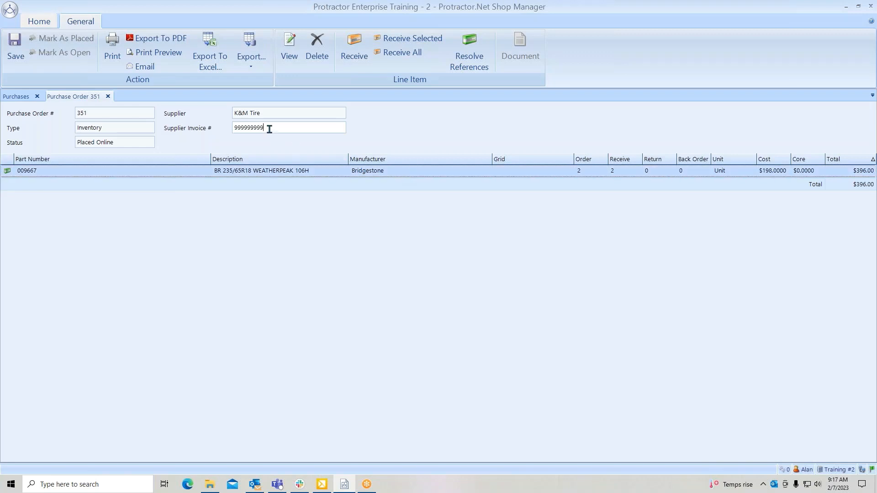
left_click_drag(268, 130, 219, 128)
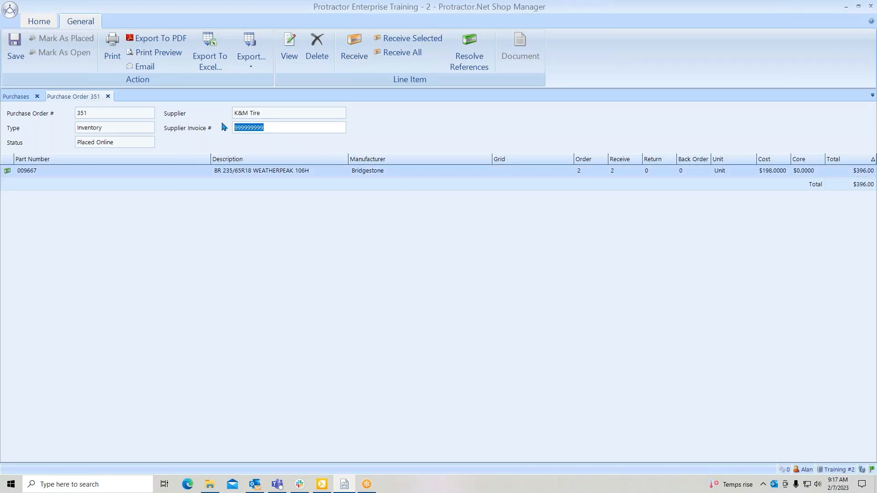
left_click(394, 53)
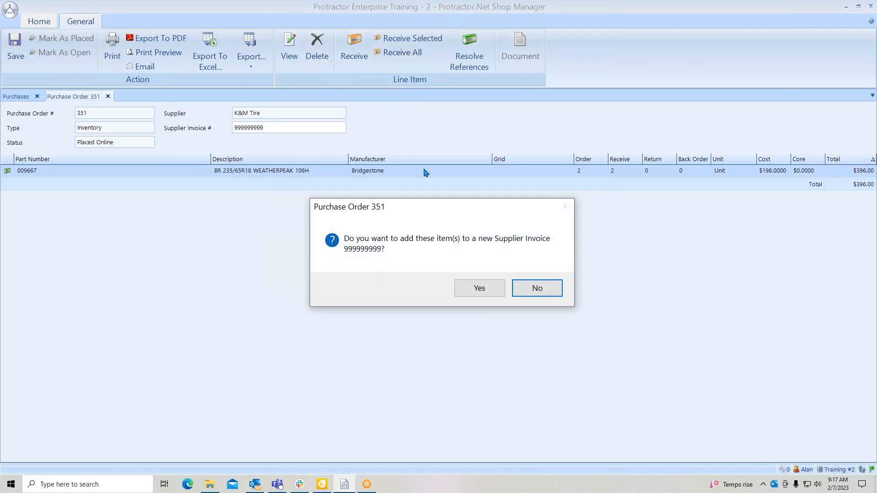
left_click(477, 289)
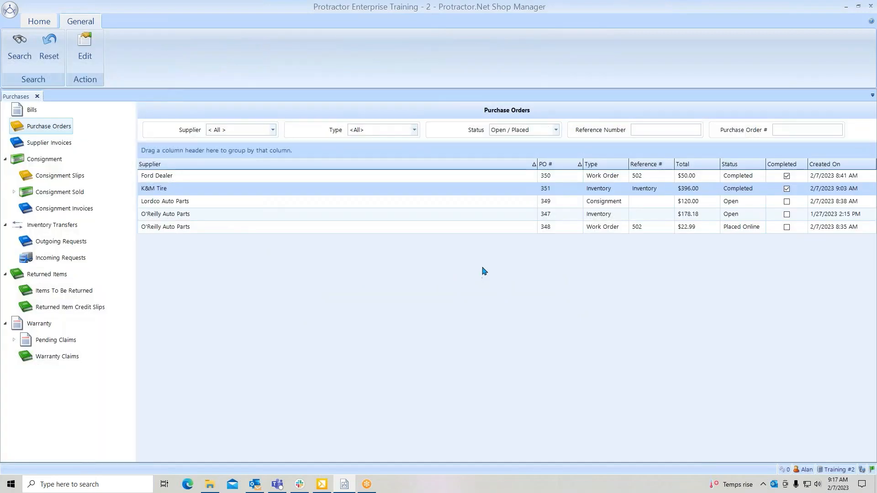
- Open the O'Reilly Auto Parts inventory purchase order and mark it as placed
left_click(506, 204)
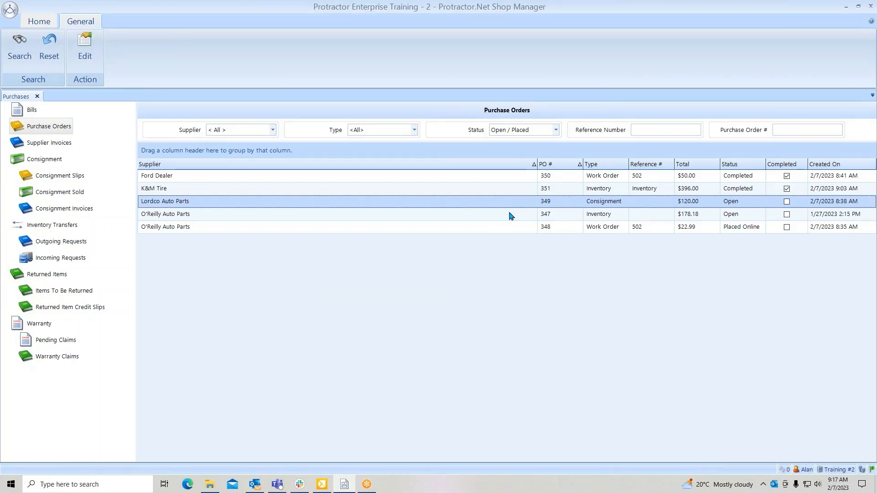
left_click(511, 216)
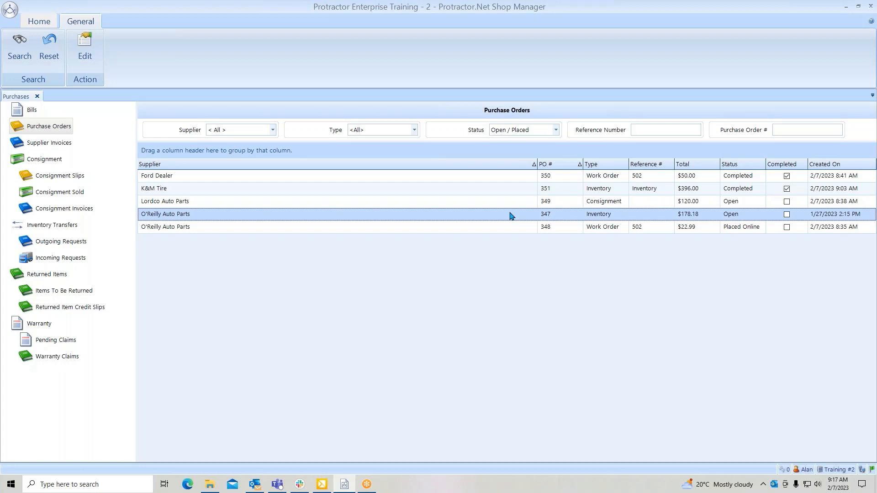
double_click(511, 216)
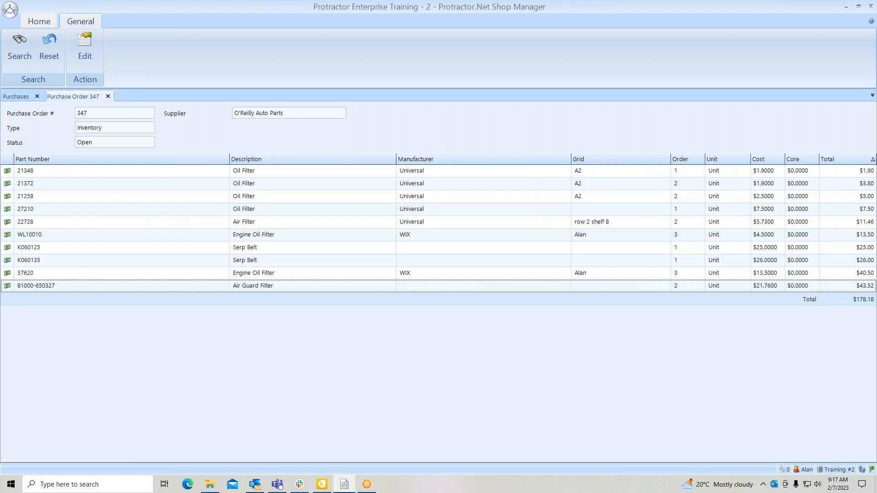
left_click(474, 174)
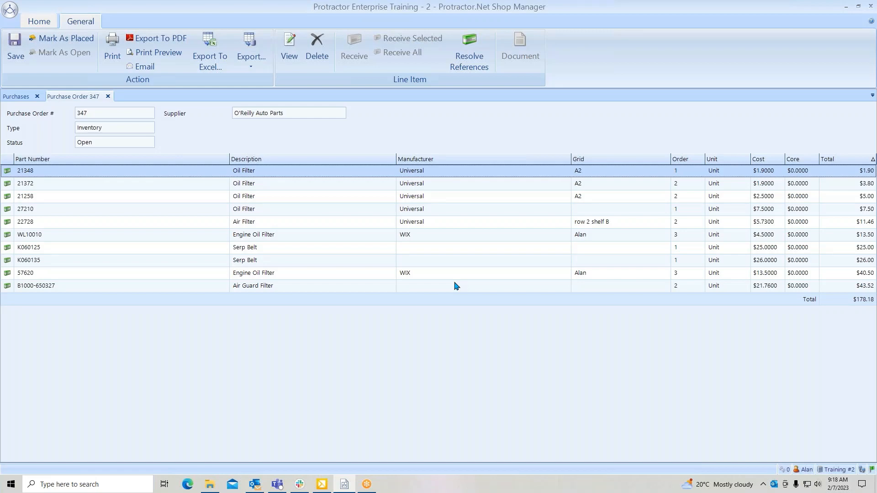
left_click(70, 39)
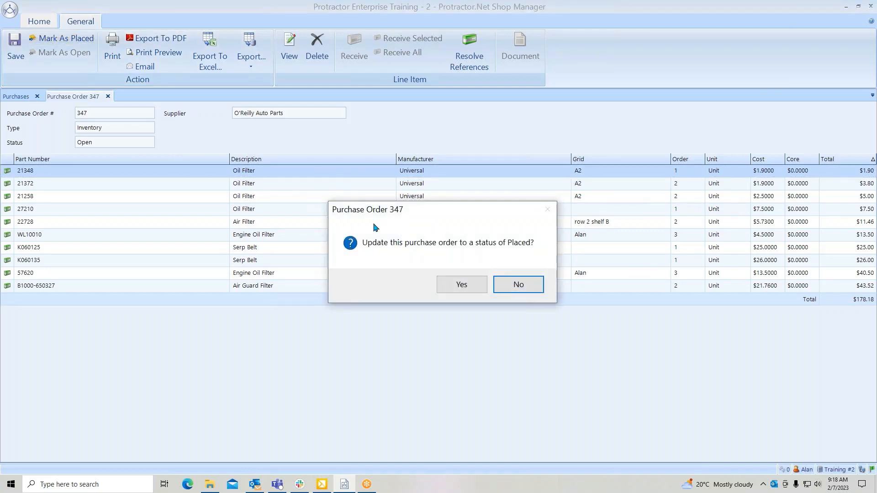
left_click(454, 287)
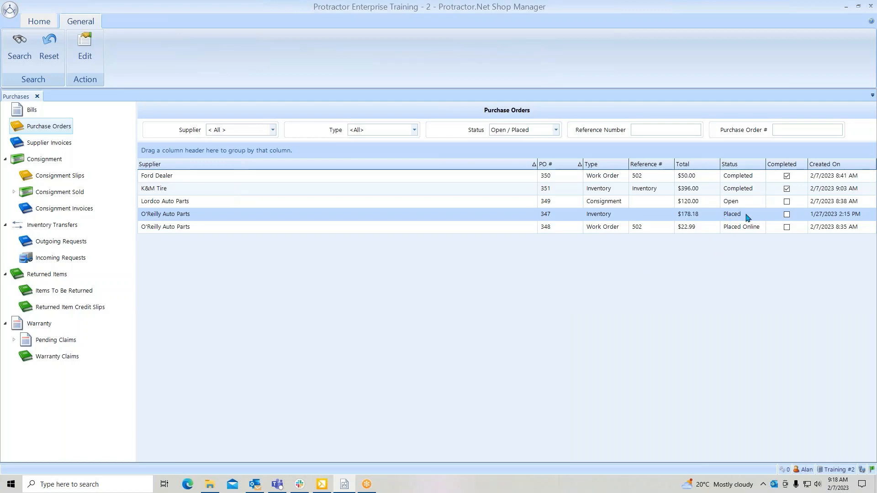
- Reopen the placed O'Reilly inventory purchase order, view the line details of oil filter 21258, and close them without changes
left_click(404, 217)
double_click(405, 217)
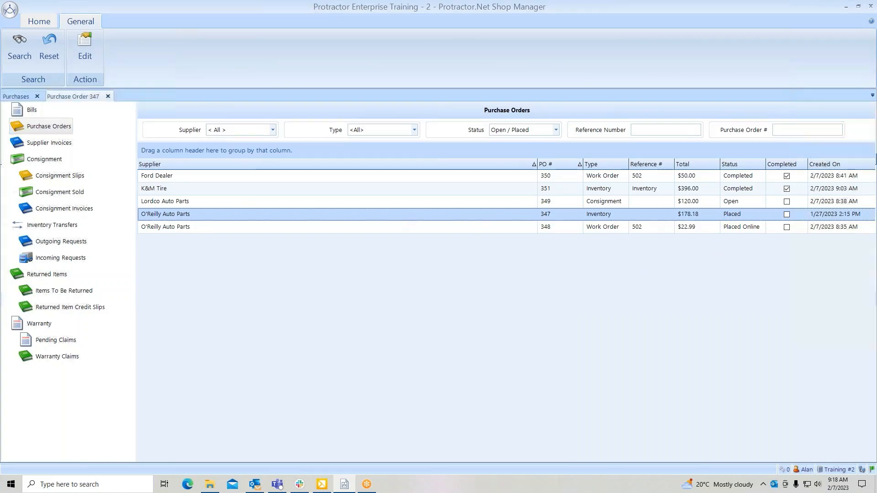
left_click(410, 175)
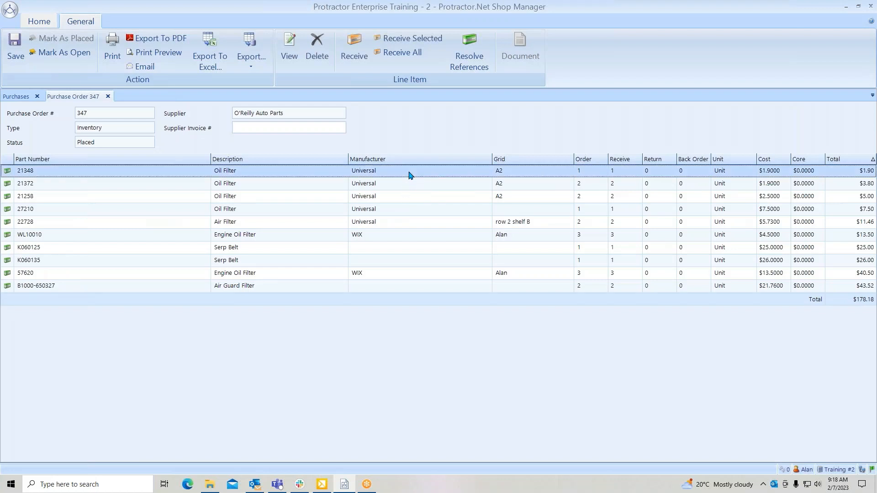
left_click(412, 188)
left_click(415, 198)
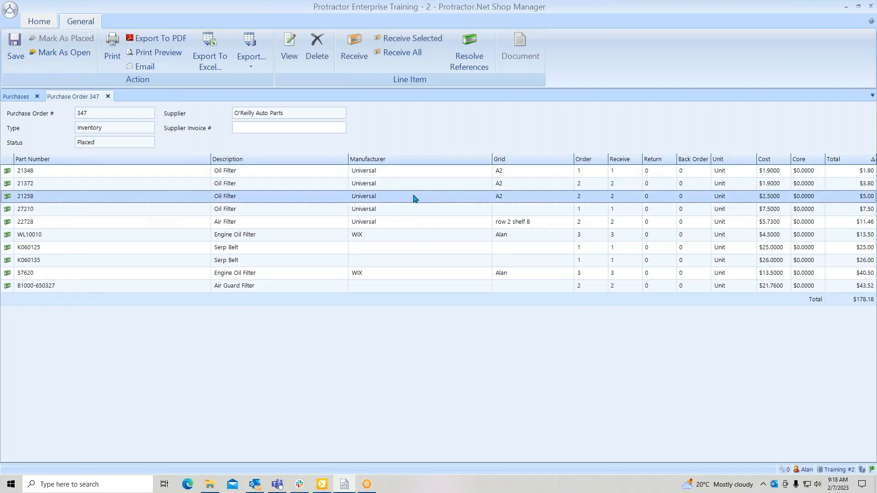
right_click(415, 198)
left_click(436, 209)
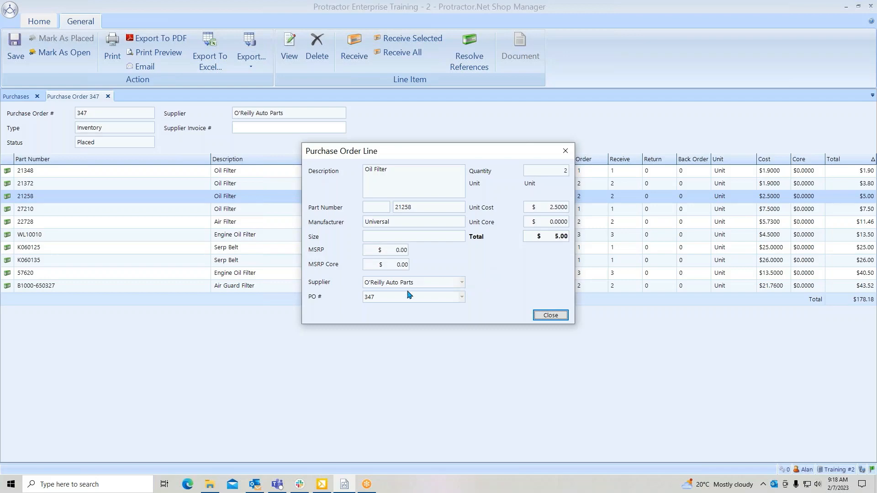
left_click(554, 317)
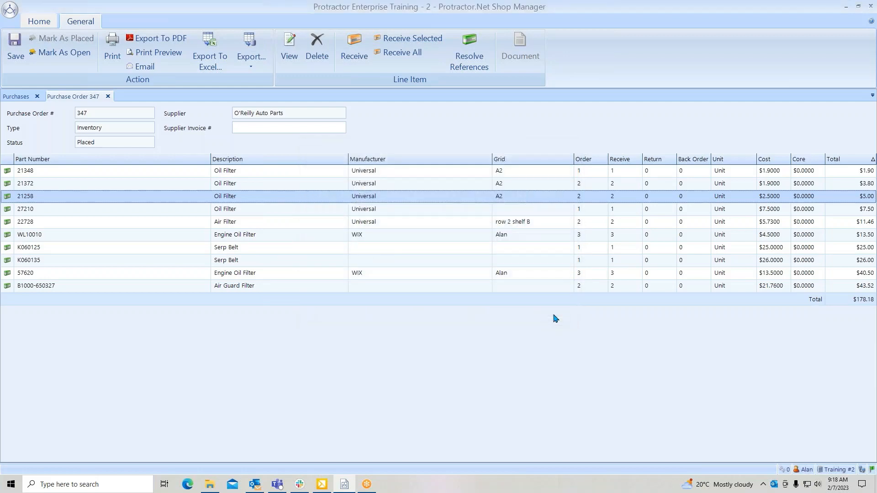
- For oil filter 21258, set the receive quantity to 1, the back order quantity to 1 and the cost to $2.60
left_click(652, 201)
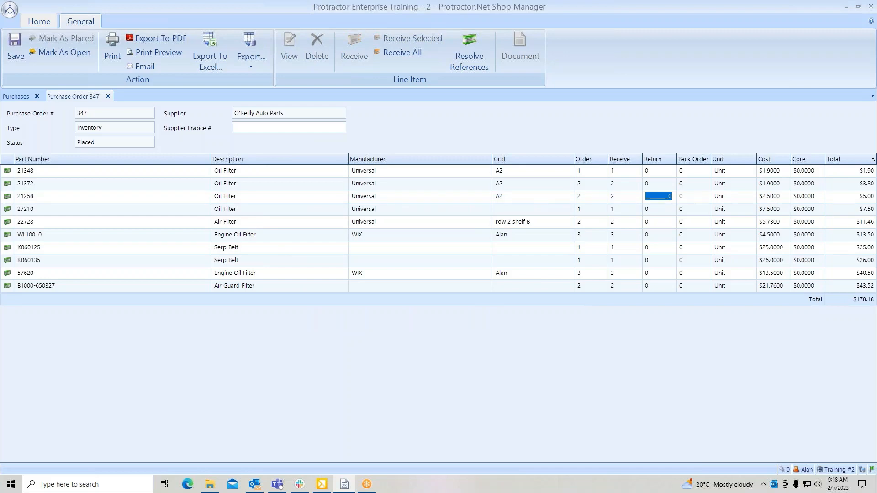
left_click(691, 198)
left_click(618, 199)
type("1")
left_click(691, 200)
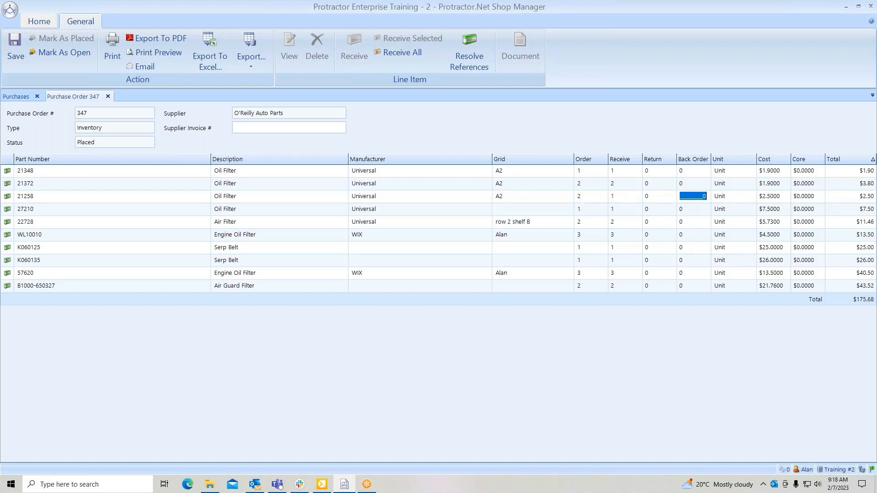
type("1")
left_click(774, 198)
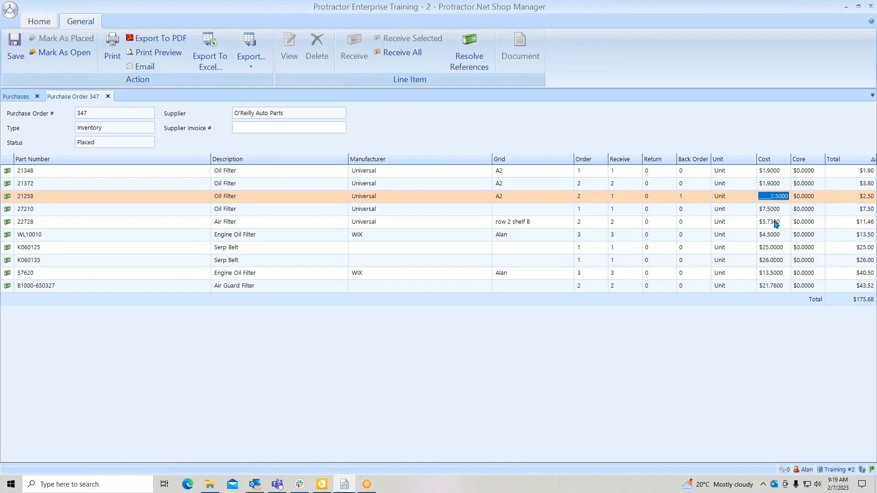
type("2.60")
key("Tab")
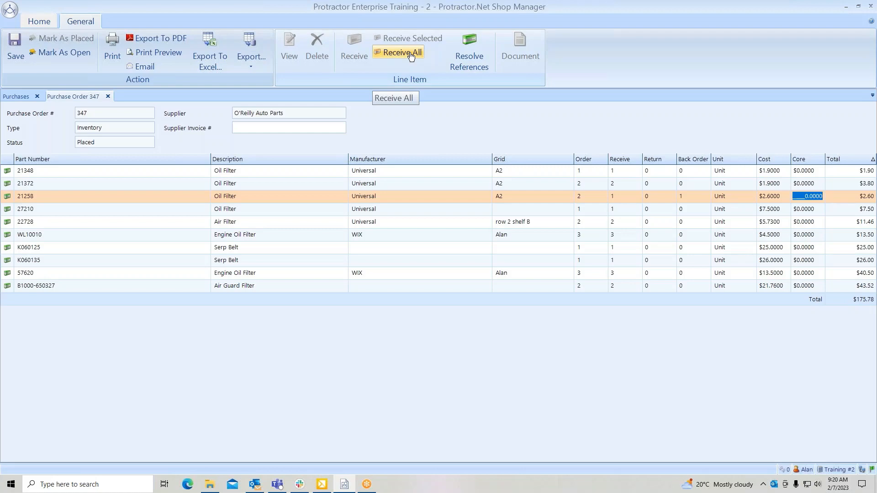
- Receive only the lines from air filter 22728 through serp belt K060135 onto a new supplier invoice, entering its supplier invoice number
left_click(466, 224)
left_click_drag(466, 223, 463, 260)
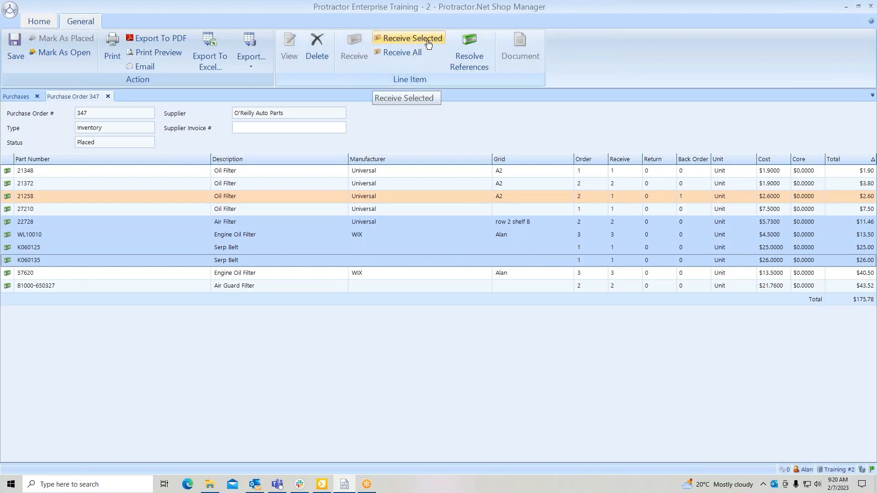
left_click(241, 128)
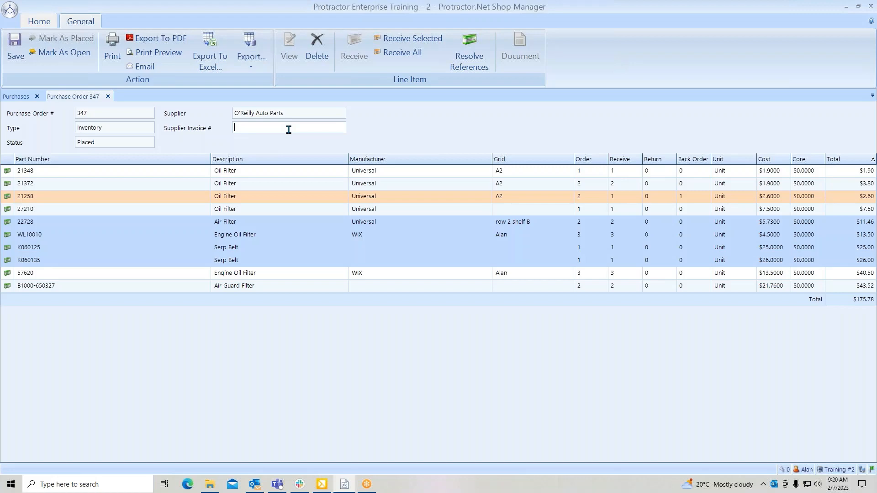
type("3698")
left_click(430, 43)
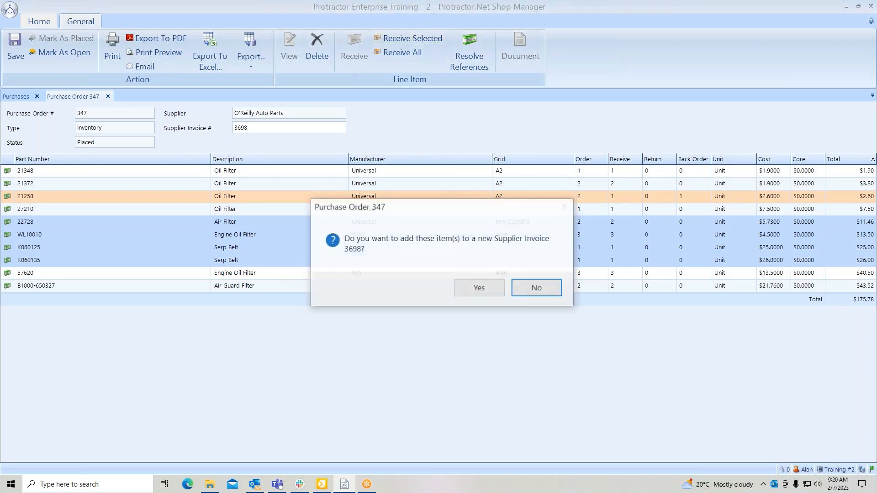
left_click(471, 287)
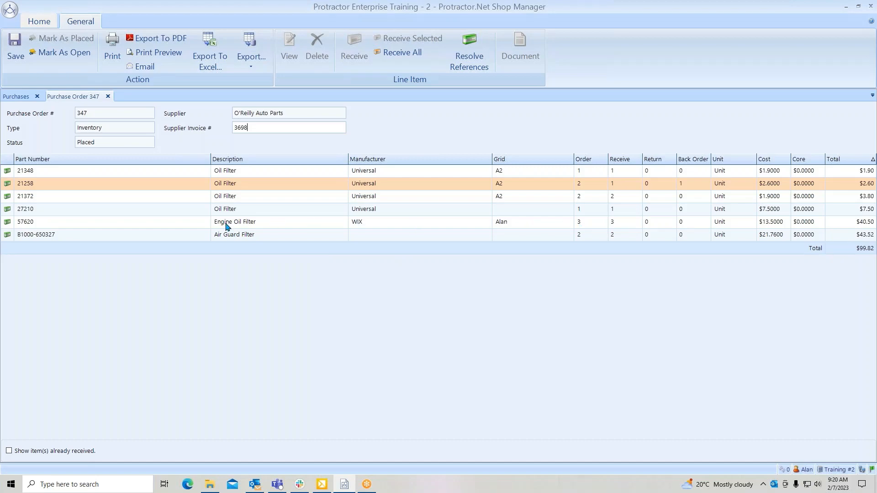
- Revert the O'Reilly inventory purchase order to Open status and reopen it from the purchase order list
left_click(67, 53)
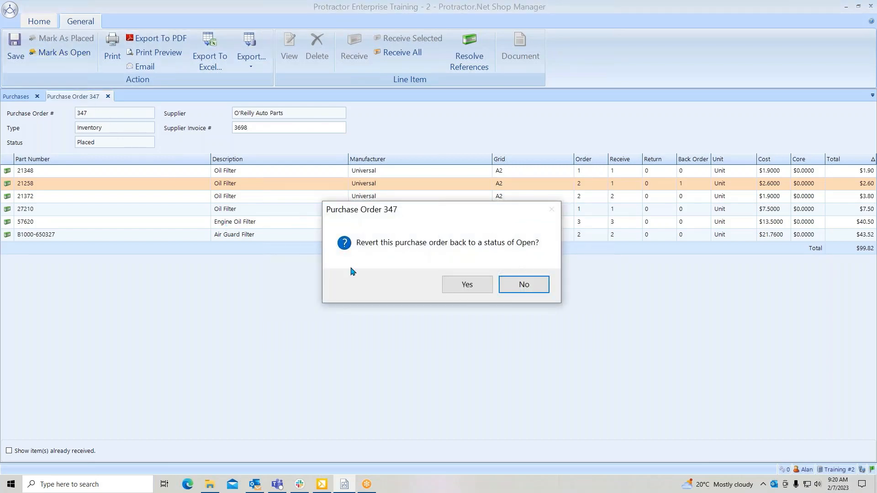
left_click(465, 287)
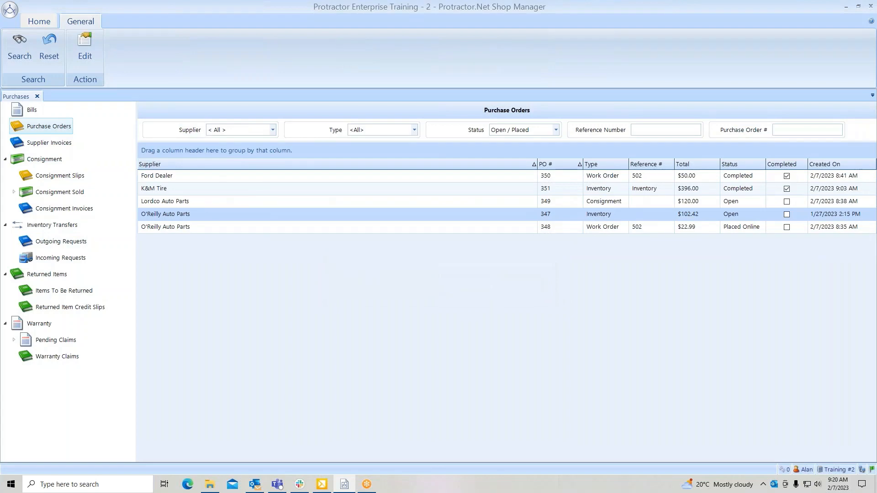
double_click(457, 215)
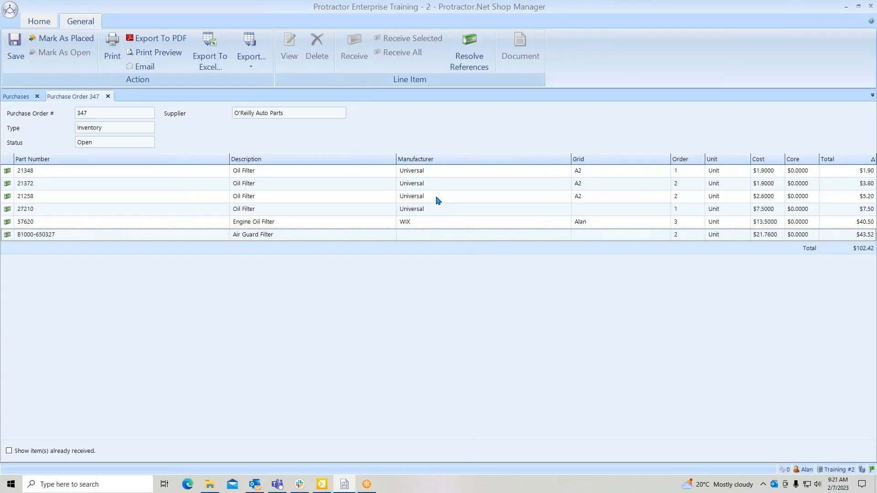
- Examine the editable quantity, unit cost, supplier and PO options of the oil filter 21258 line and close it without changes
left_click(439, 202)
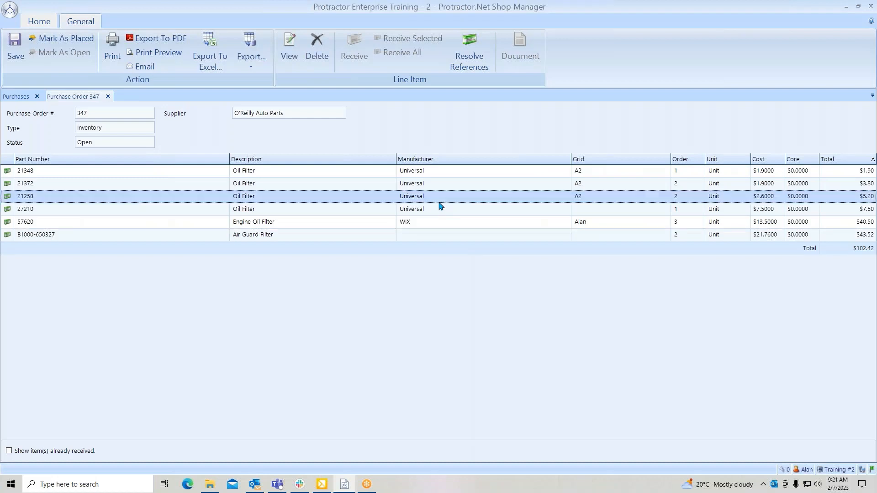
right_click(438, 199)
left_click(459, 206)
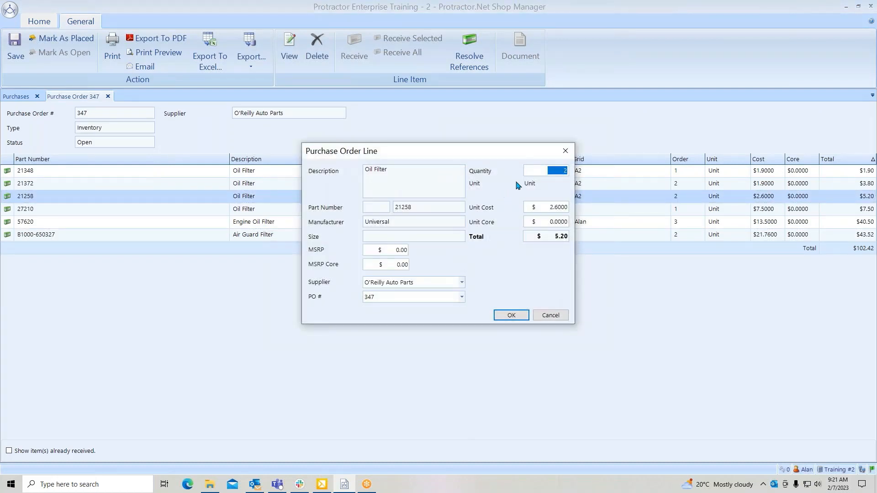
left_click_drag(550, 171, 585, 176)
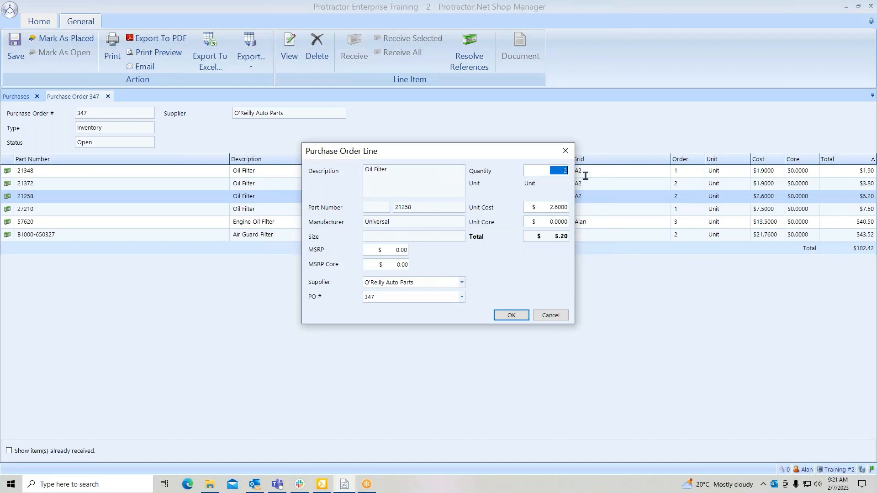
left_click(549, 210)
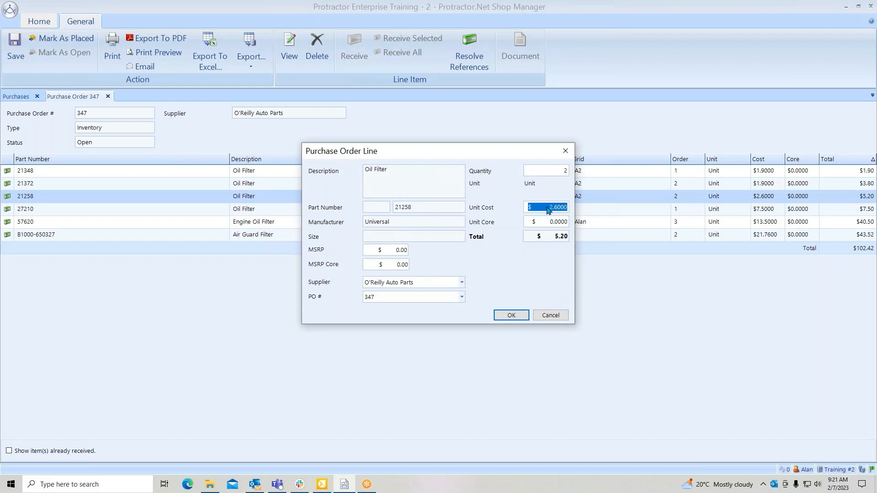
left_click(462, 283)
left_click(462, 283)
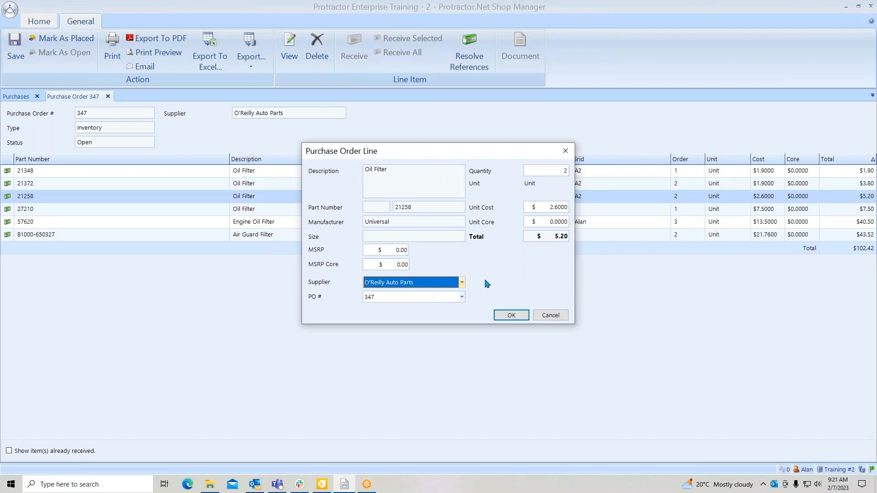
left_click(462, 298)
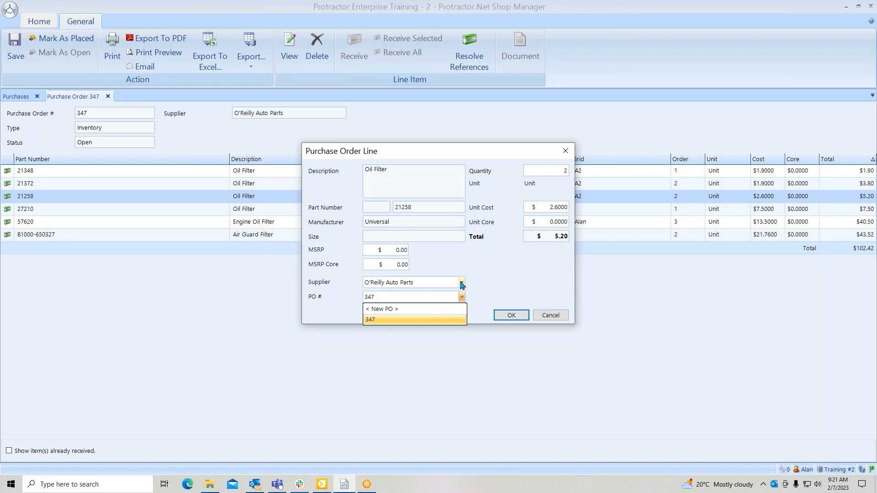
left_click(562, 321)
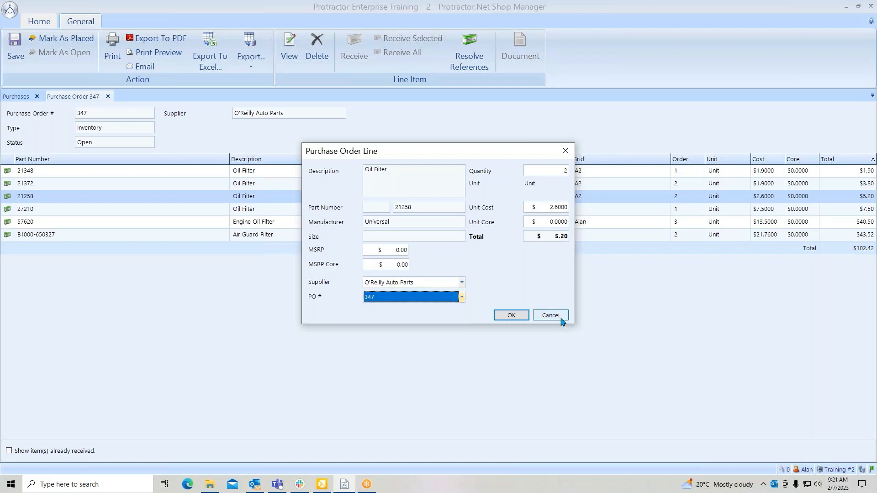
left_click(562, 321)
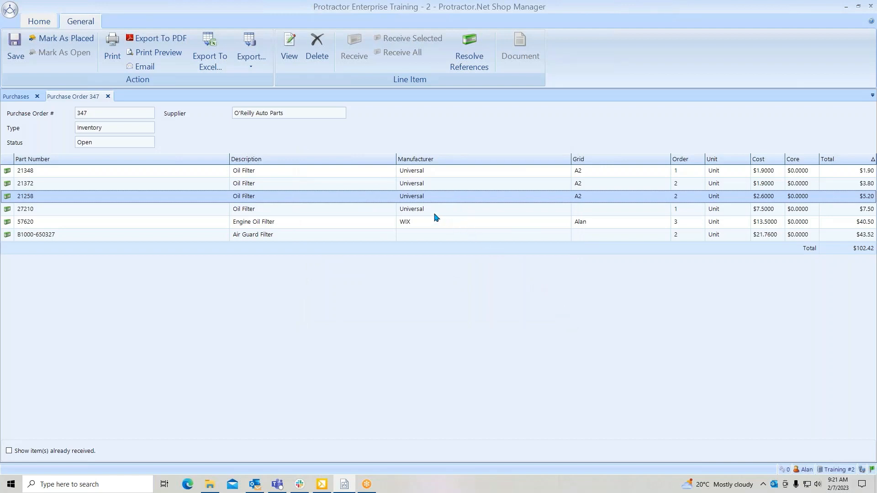
- Delete the oil filter 21258 line from the open O'Reilly inventory purchase order and mark the order as placed
right_click(413, 198)
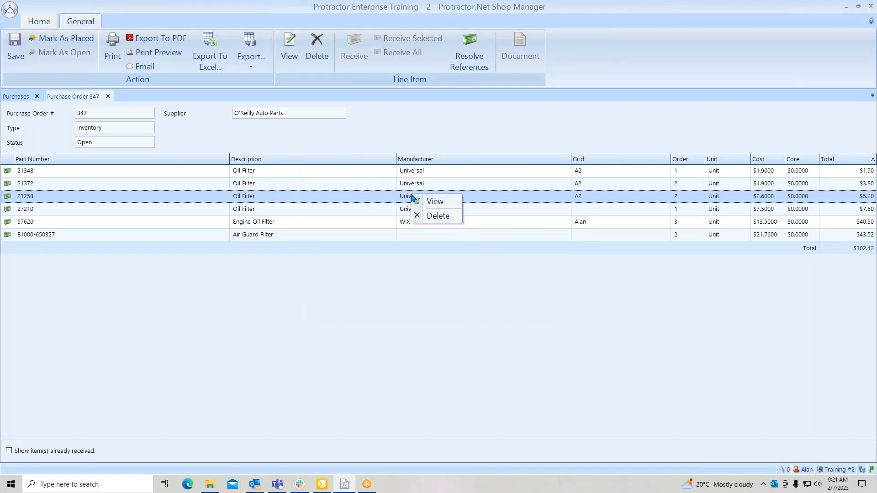
left_click(445, 218)
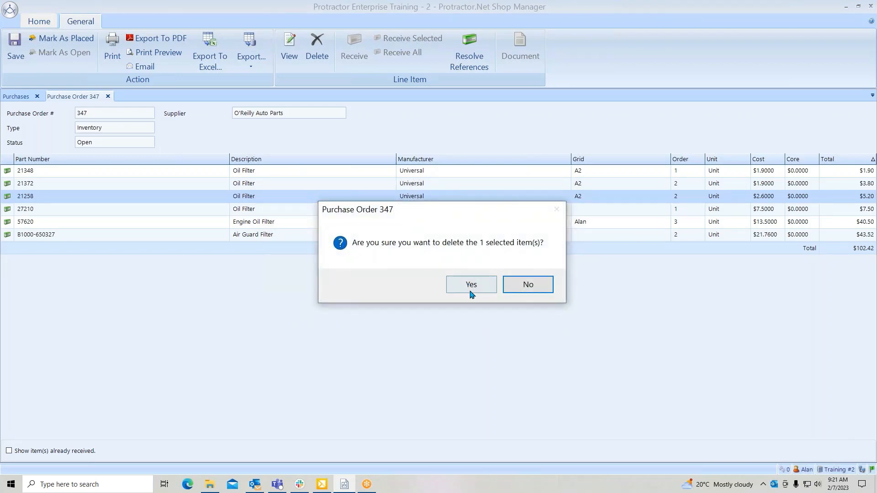
key("Return")
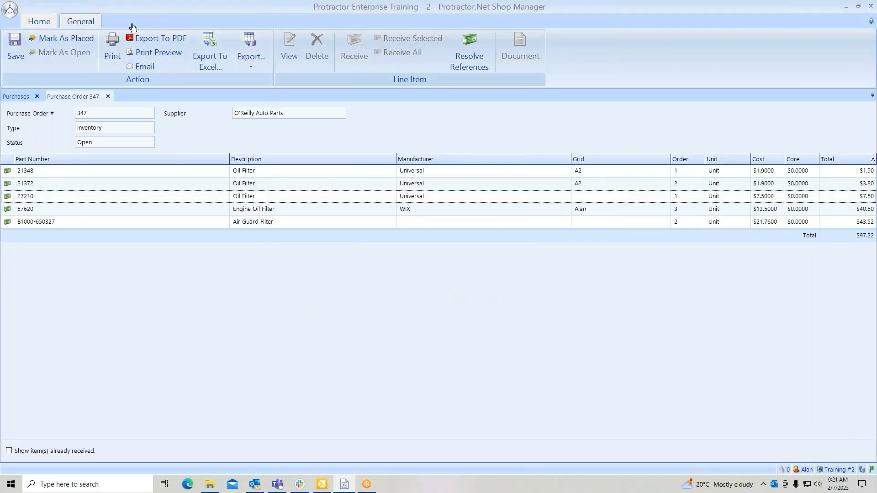
left_click(92, 36)
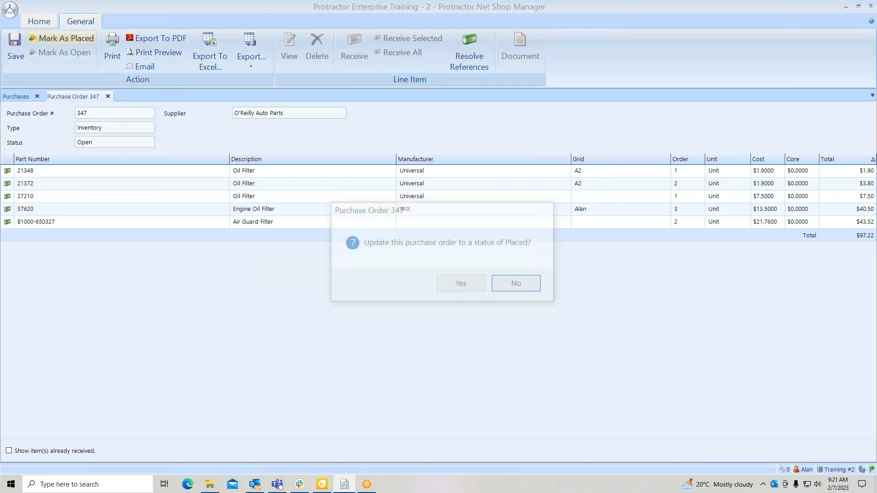
left_click(462, 284)
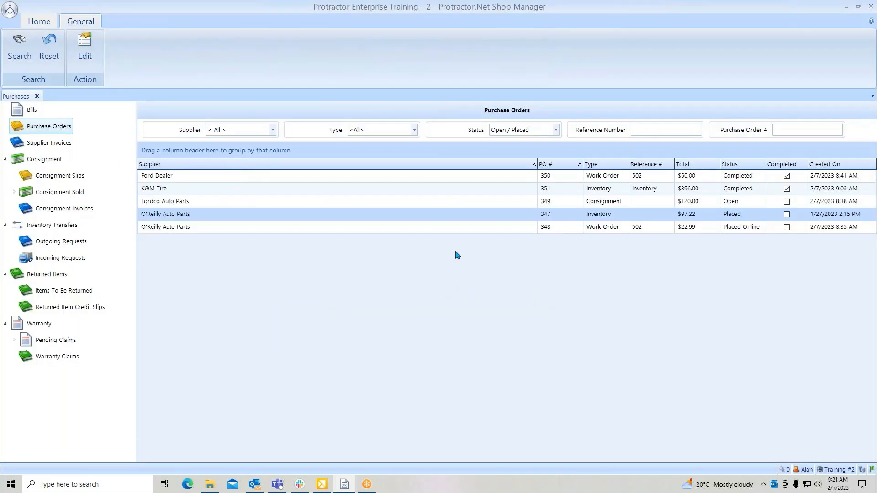
- Reopen the placed O'Reilly inventory purchase order and receive all its remaining lines onto the existing open supplier invoice
left_click(450, 214)
double_click(449, 214)
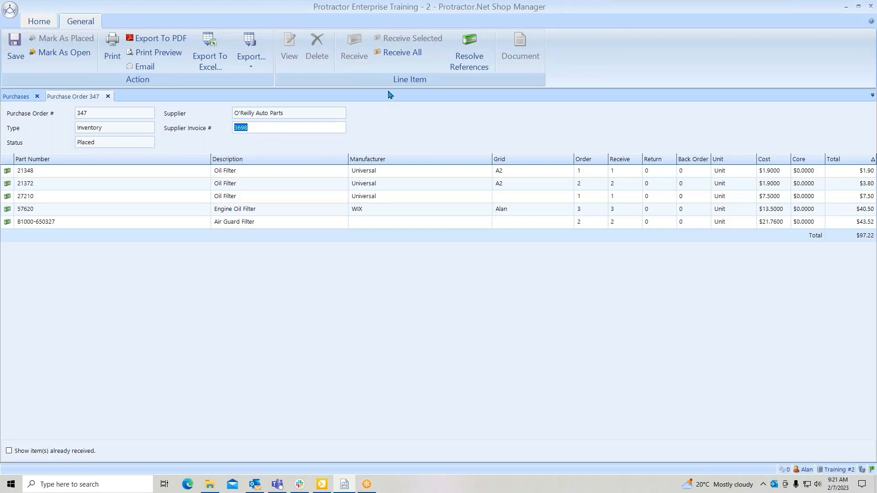
left_click(400, 58)
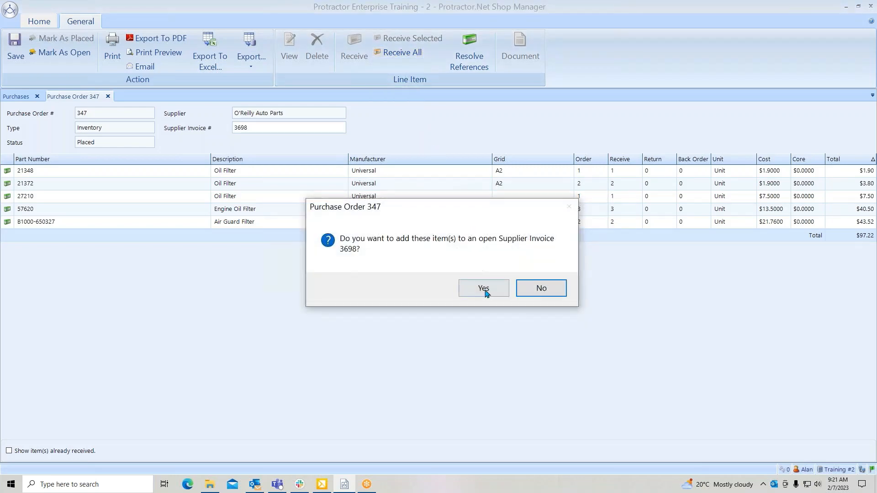
left_click(485, 289)
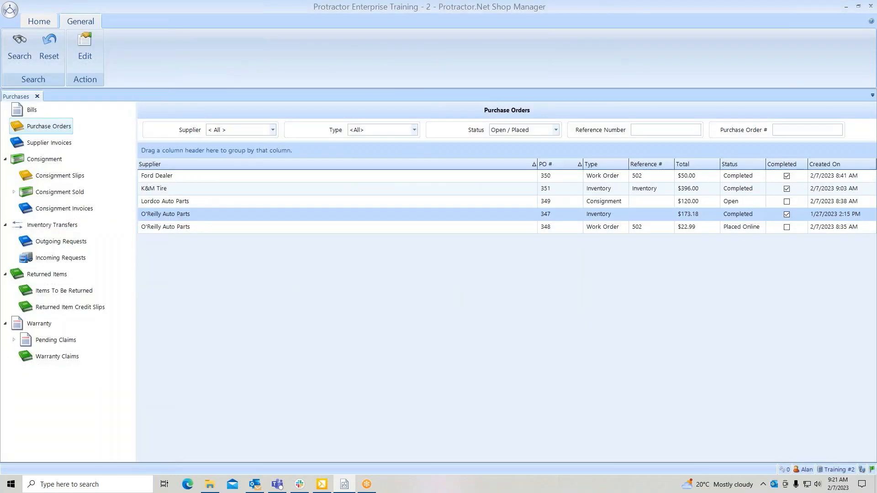
- Open the O'Reilly work order purchase order placed online and receive all its items onto a new supplier invoice, keeping the prefilled invoice number
left_click(606, 230)
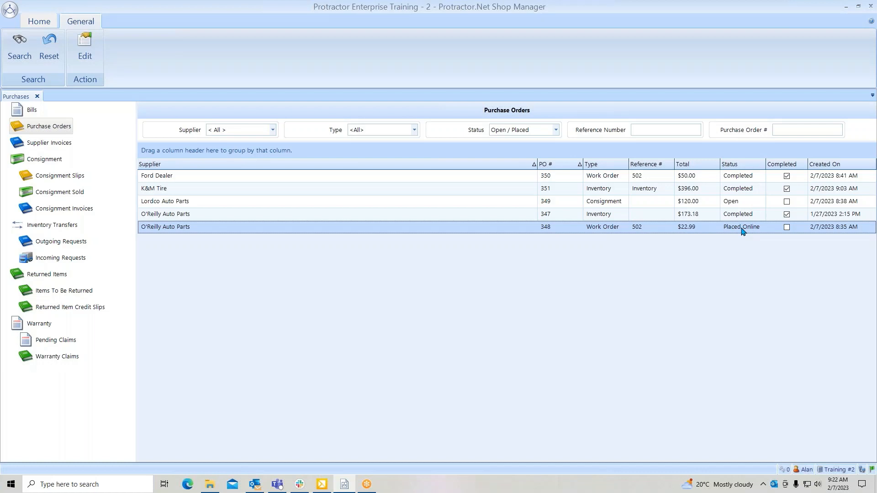
double_click(515, 228)
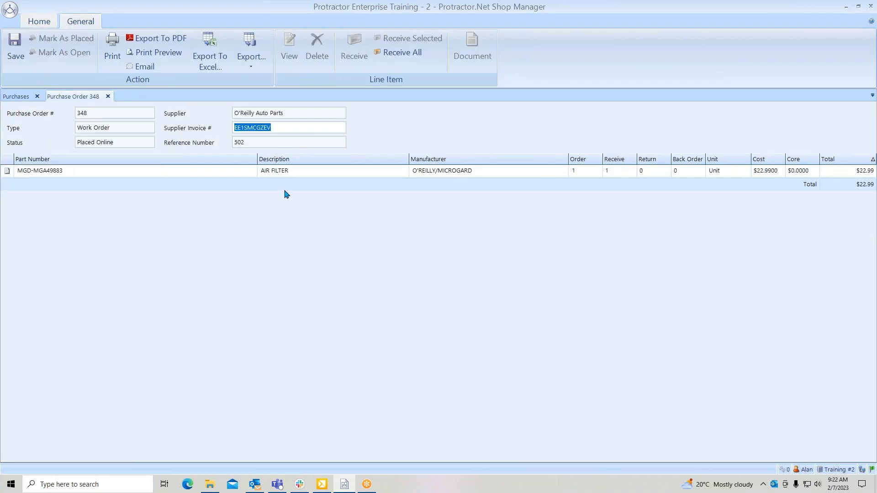
left_click_drag(280, 128, 221, 128)
left_click(404, 63)
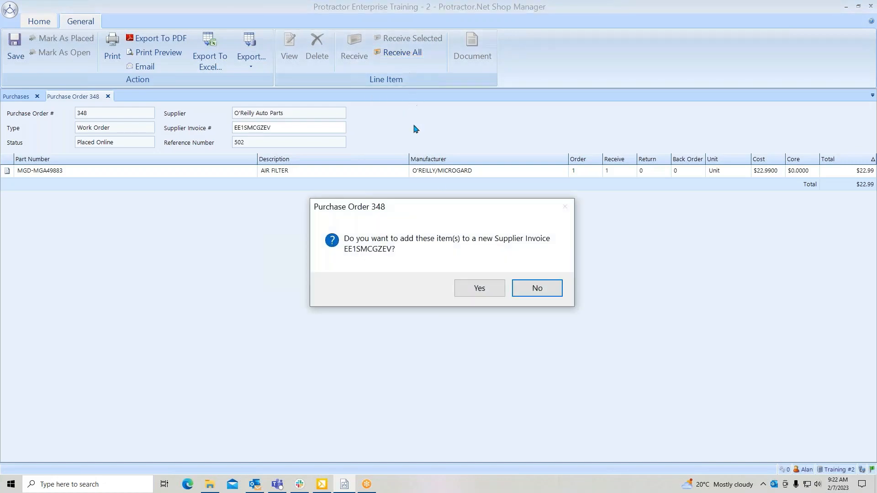
left_click(482, 287)
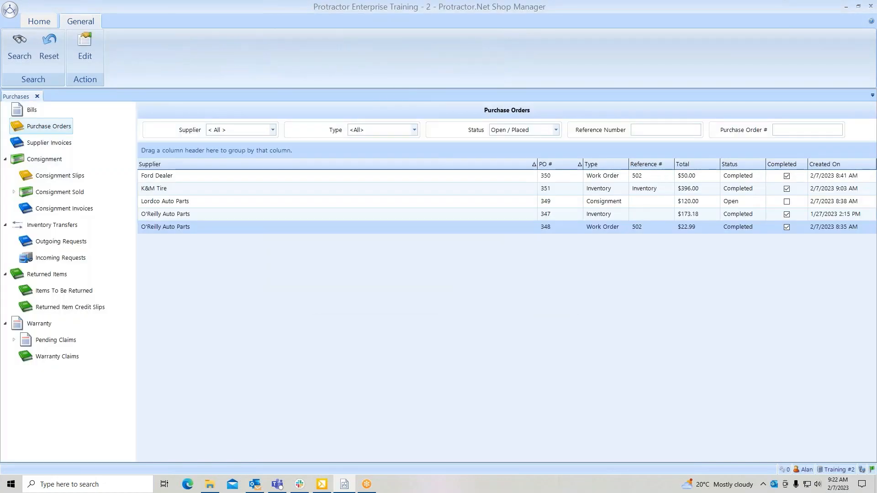